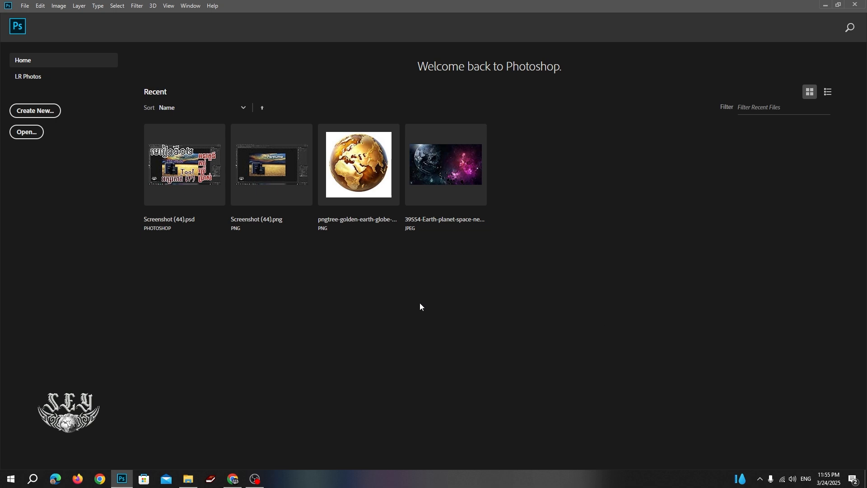
Open the space nebula JPEG from Recent and bring up the Open dialog with Ctrl+O.
left_click(454, 174)
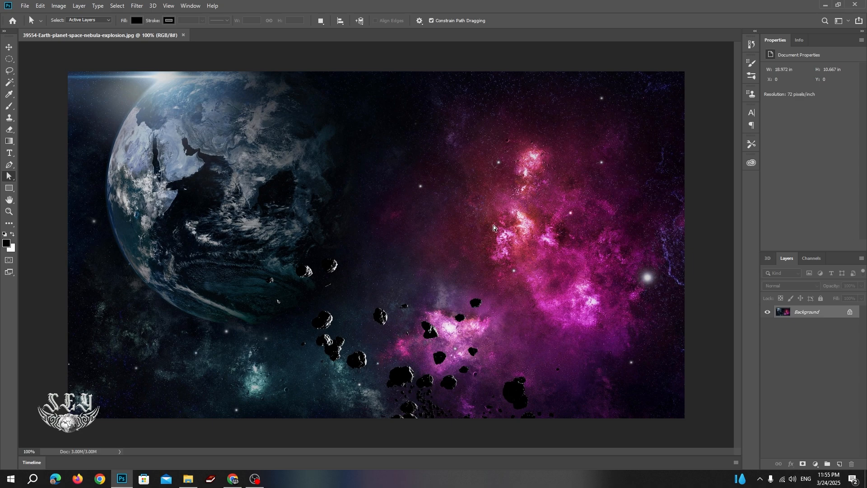
scroll(487, 335, "down", 1)
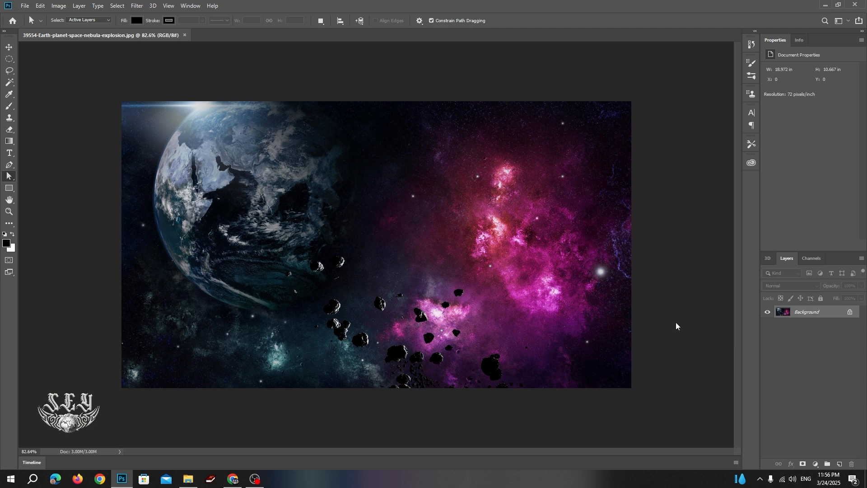
key("ctrl+o")
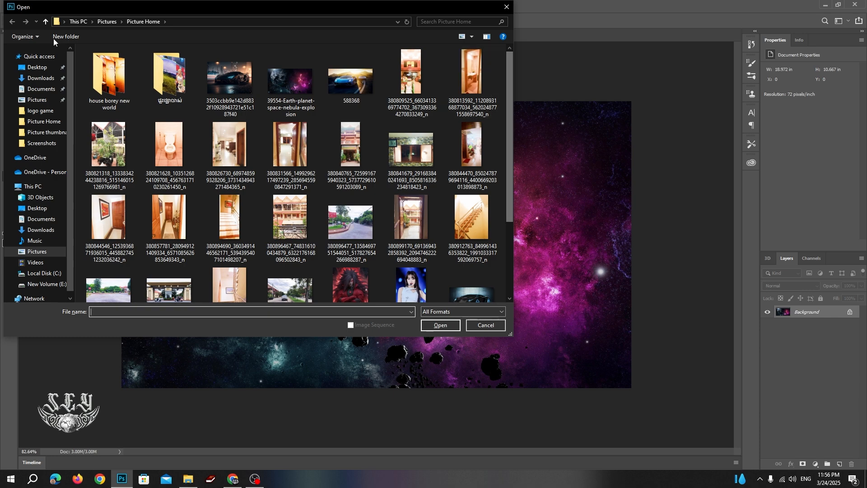
Open the golden earth globe PNG from Pictures > Design new as a second document.
left_click(37, 100)
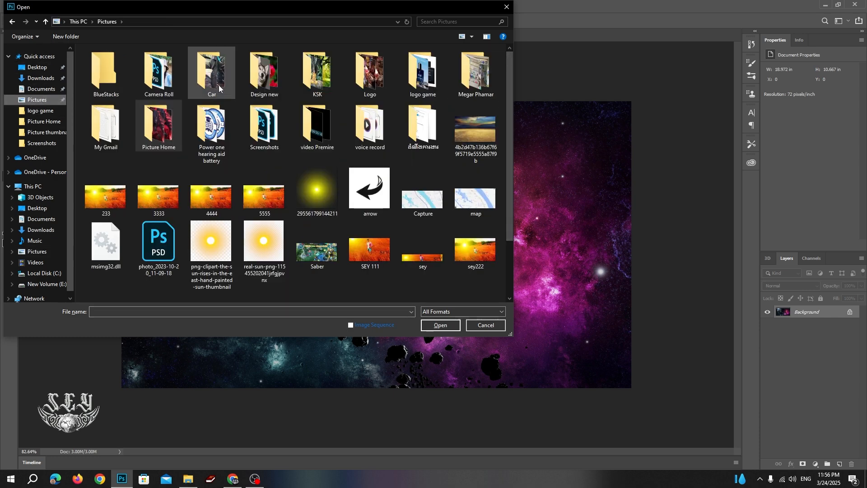
double_click(264, 81)
scroll(374, 181, "down", 5)
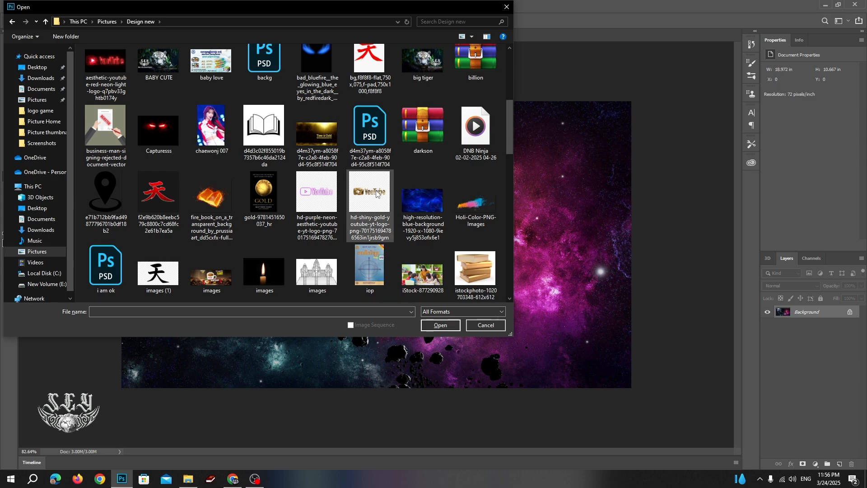
scroll(377, 194, "down", 6)
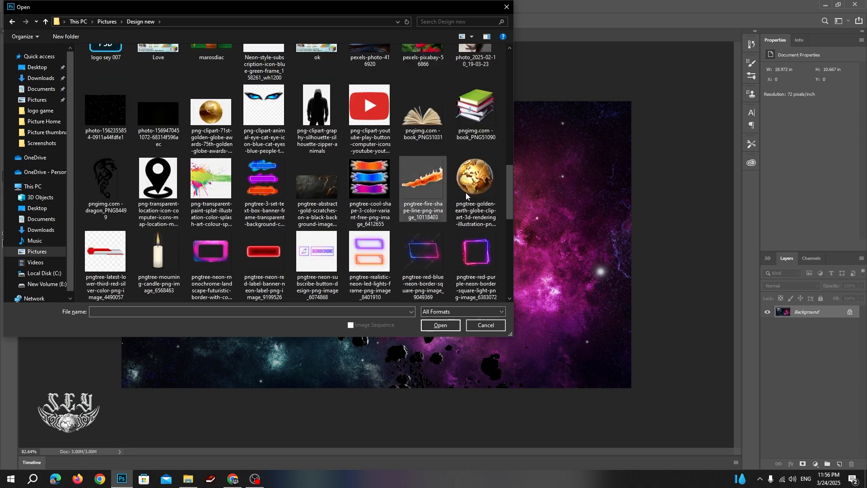
left_click(470, 190)
left_click(441, 325)
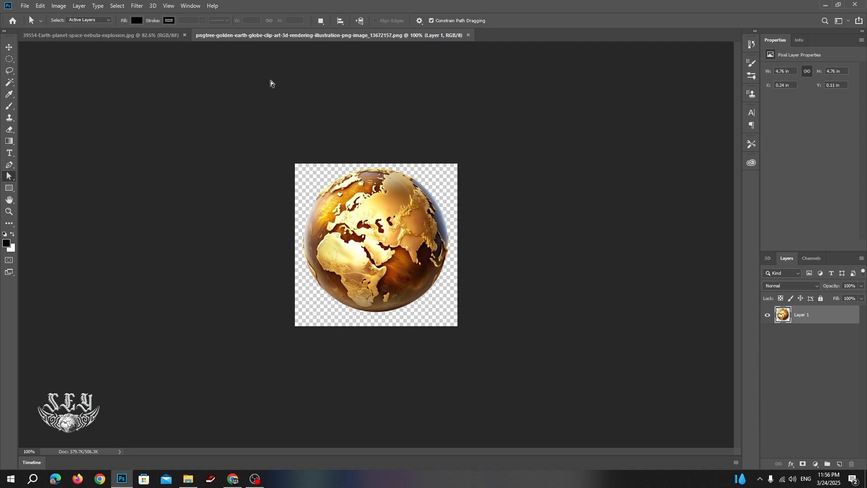
Switch back to the nebula document and select the Ellipse Tool from the shape tools.
left_click(127, 36)
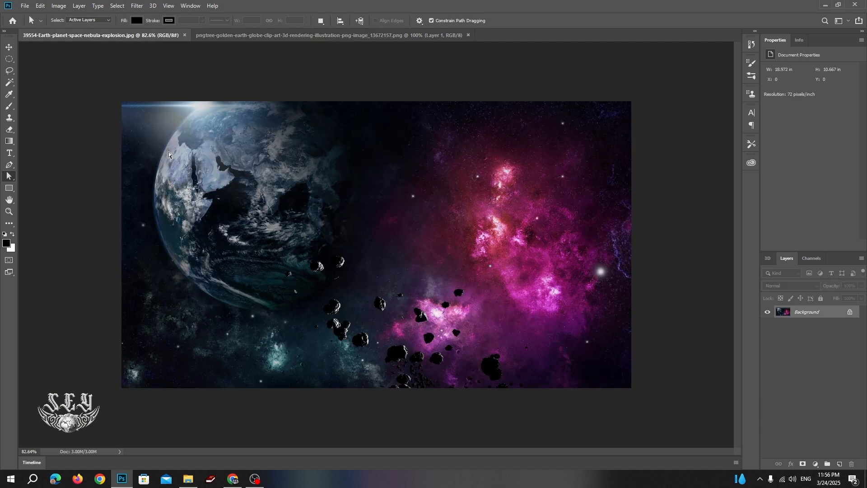
right_click(10, 180)
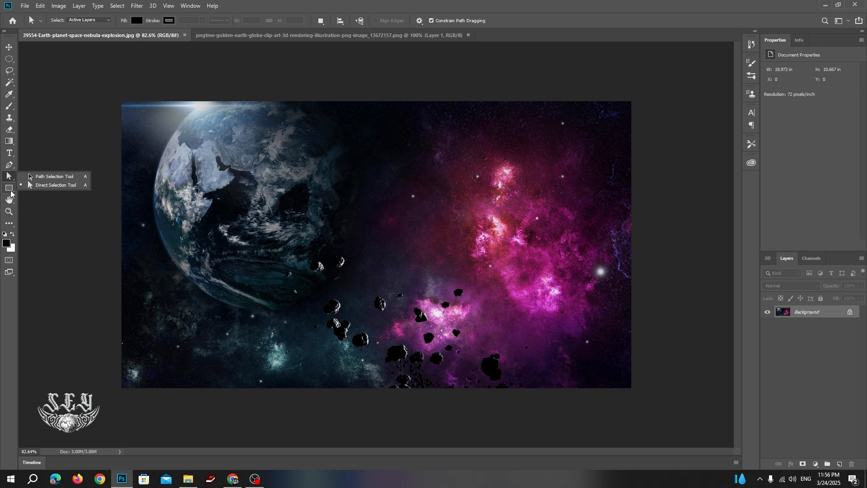
left_click(11, 194)
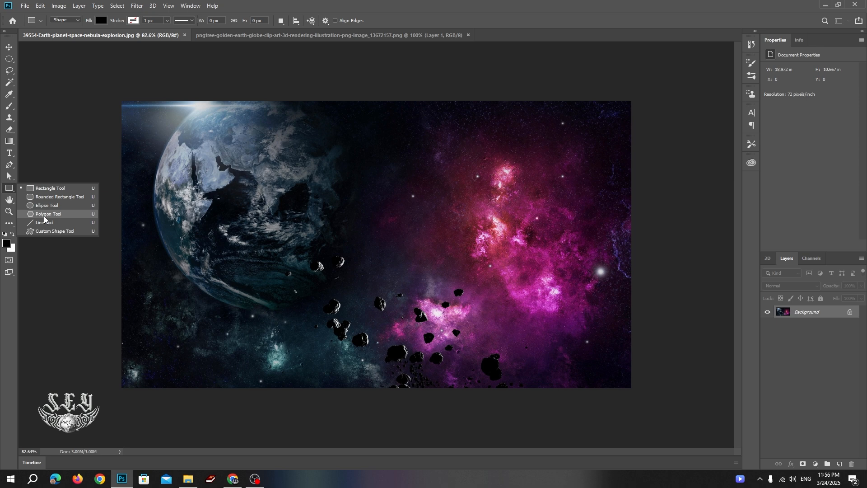
left_click(12, 180)
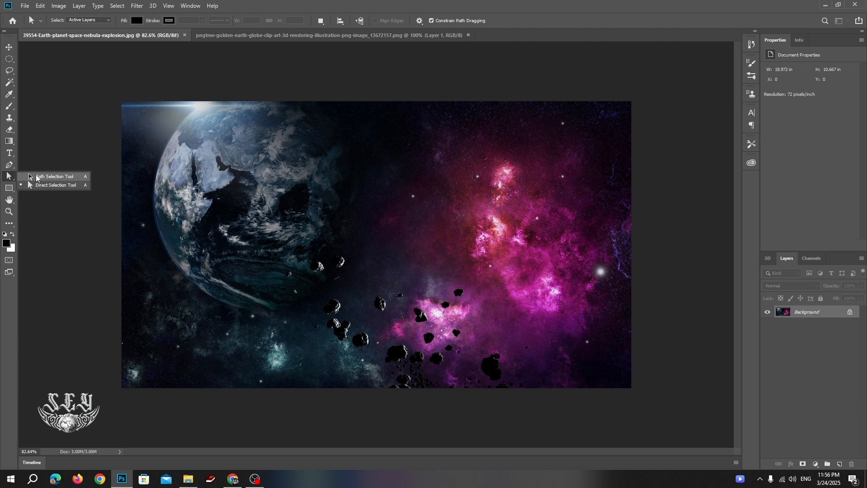
left_click(10, 189)
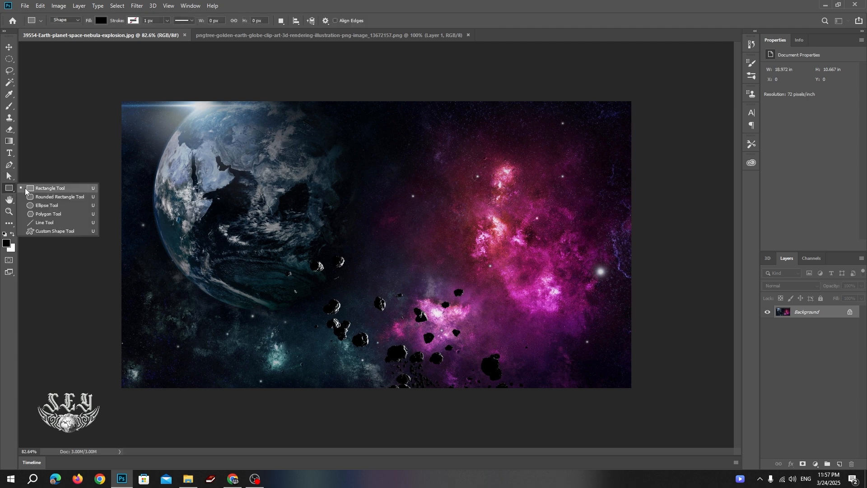
left_click(53, 207)
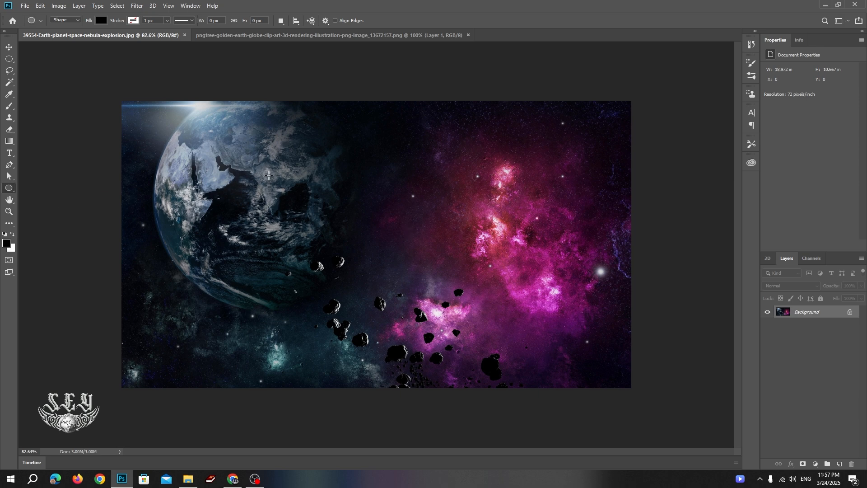
Draw a 351 × 331 px circle over the nebula's middle and set its Fill to No Color.
left_click_drag(269, 175, 399, 298)
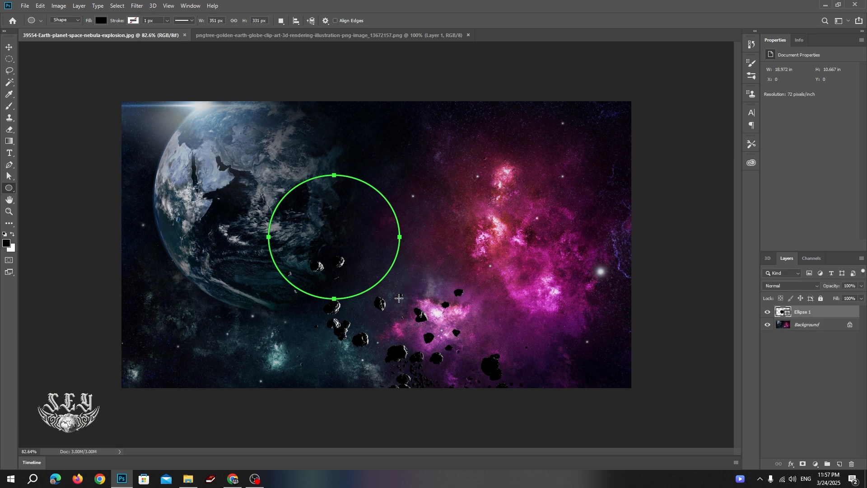
left_click(101, 20)
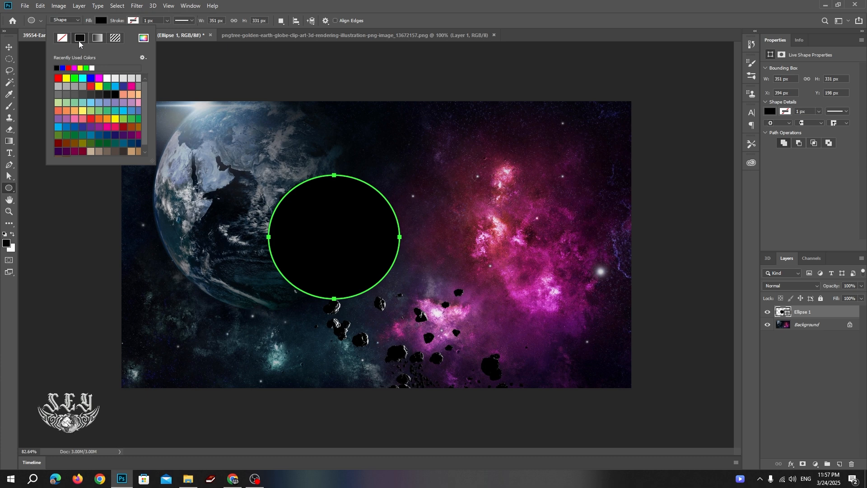
left_click(62, 38)
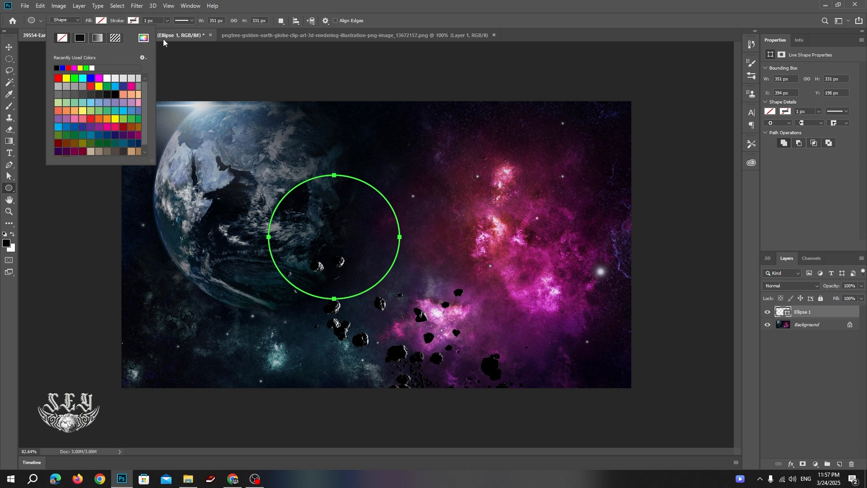
left_click(304, 5)
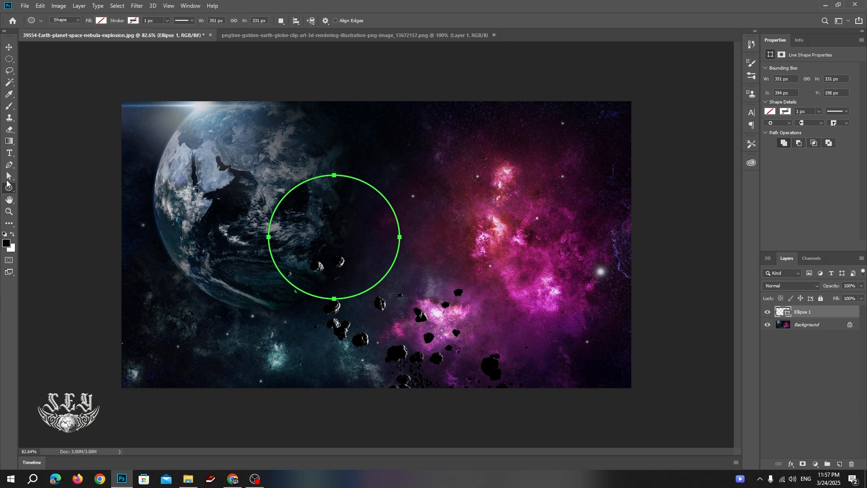
left_click(10, 179)
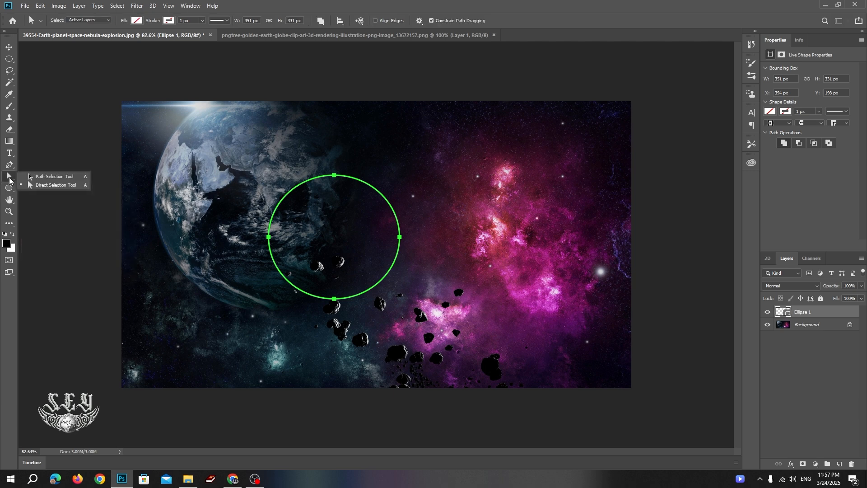
Drag the circle down and right toward the nebula with the Direct Selection Tool.
left_click(54, 184)
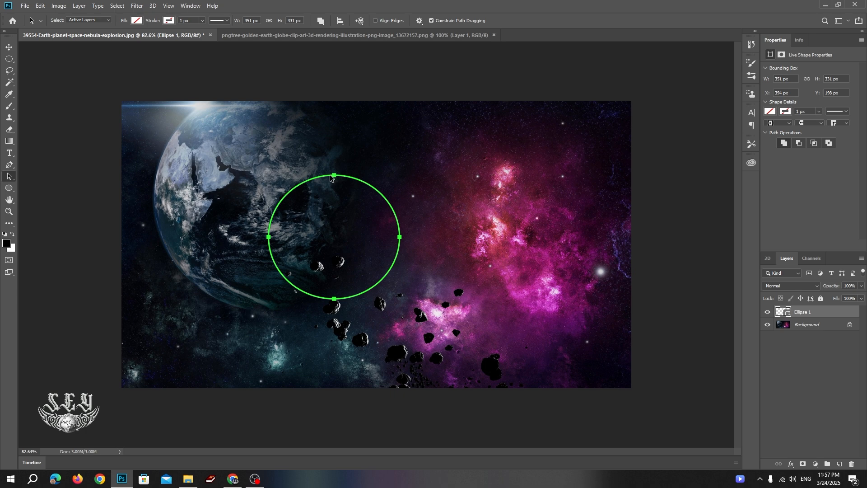
left_click_drag(331, 178, 366, 198)
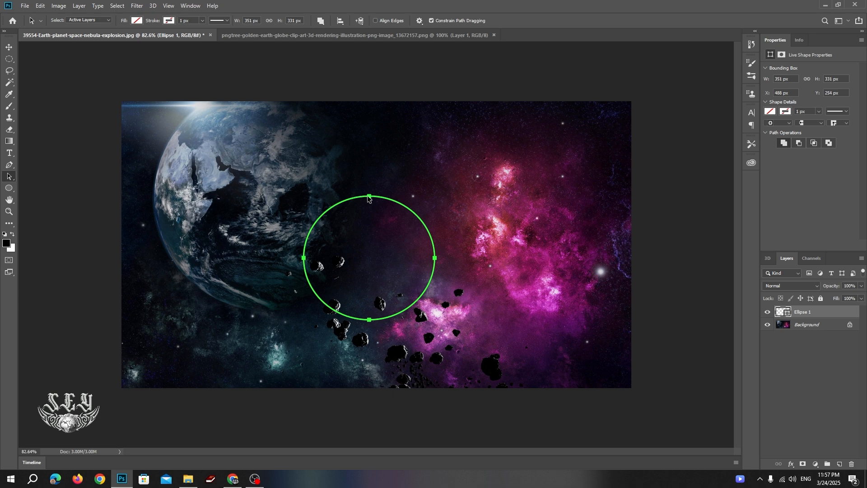
mouse_move(369, 199)
left_mouse_down()
mouse_move(430, 226)
mouse_move(441, 176)
mouse_move(383, 190)
mouse_move(375, 206)
left_mouse_up()
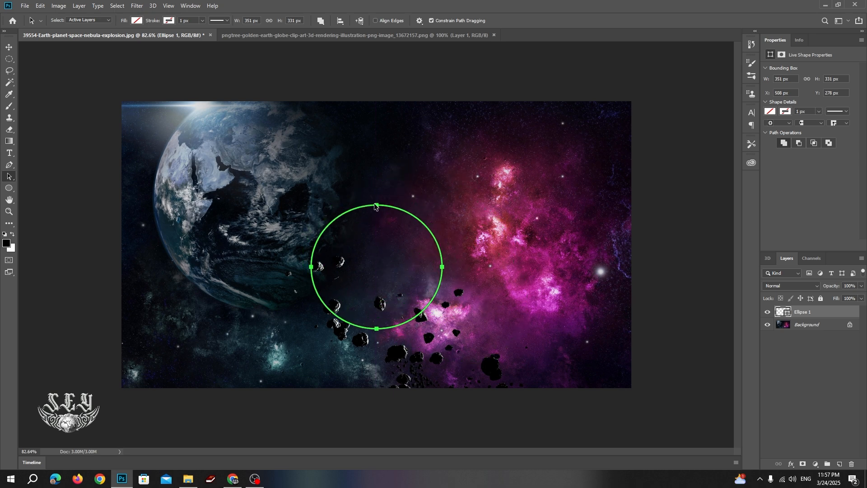
Try red, yellow and green fills, then give the circle a red stroke and no fill.
left_click(137, 21)
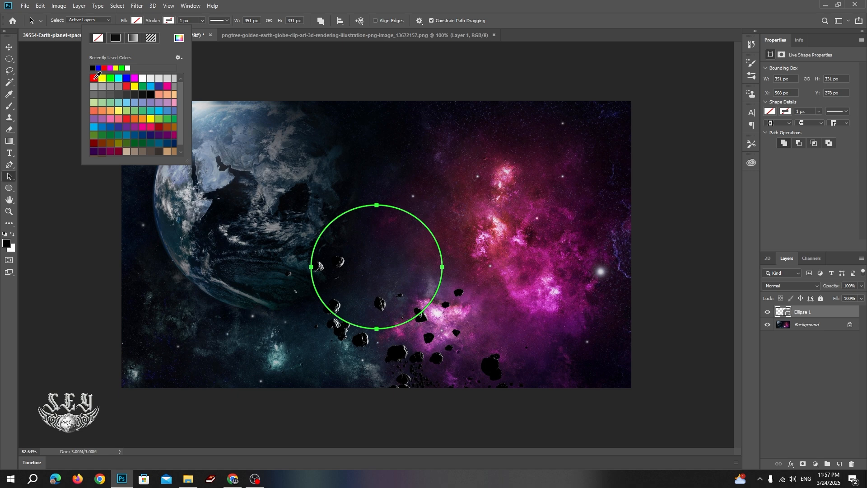
left_click(94, 79)
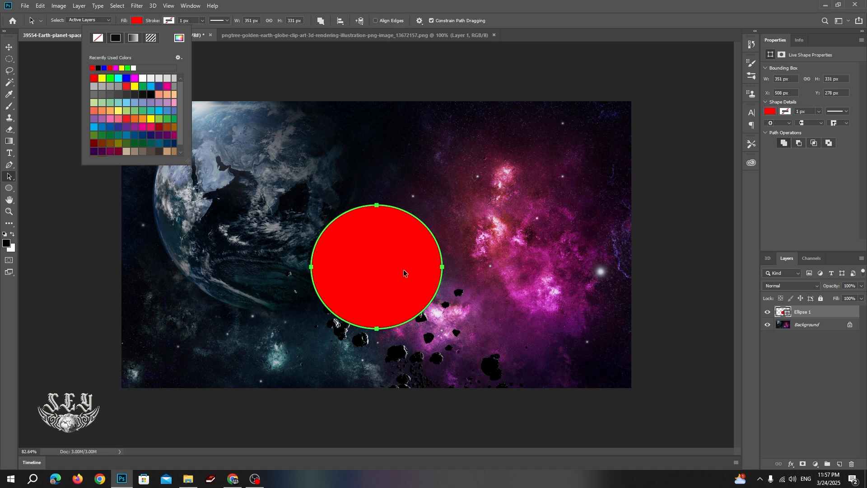
left_click(101, 78)
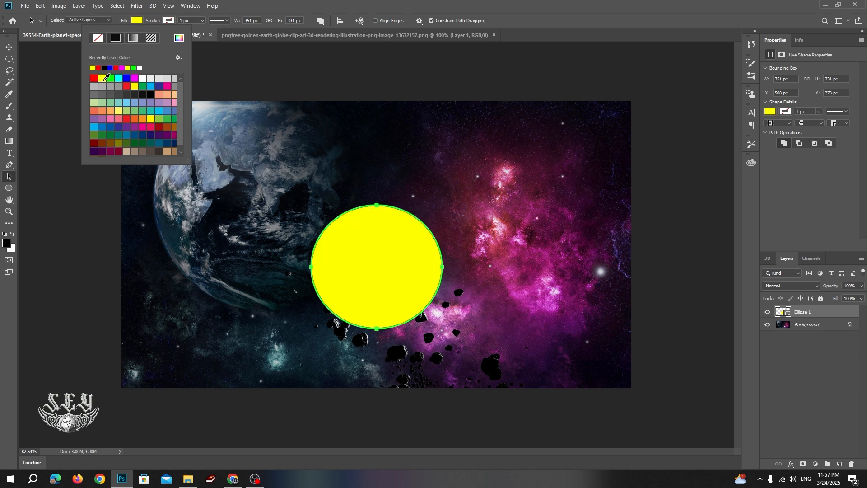
left_click(109, 78)
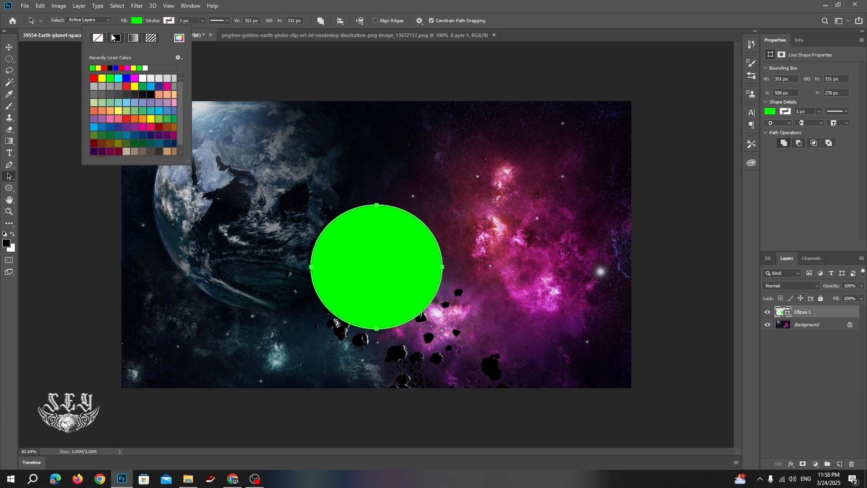
left_click(136, 21)
left_click(171, 22)
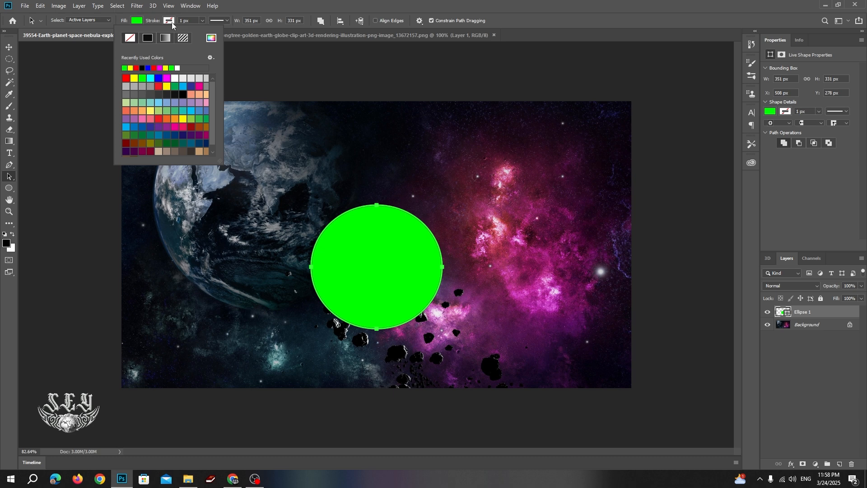
left_click(125, 78)
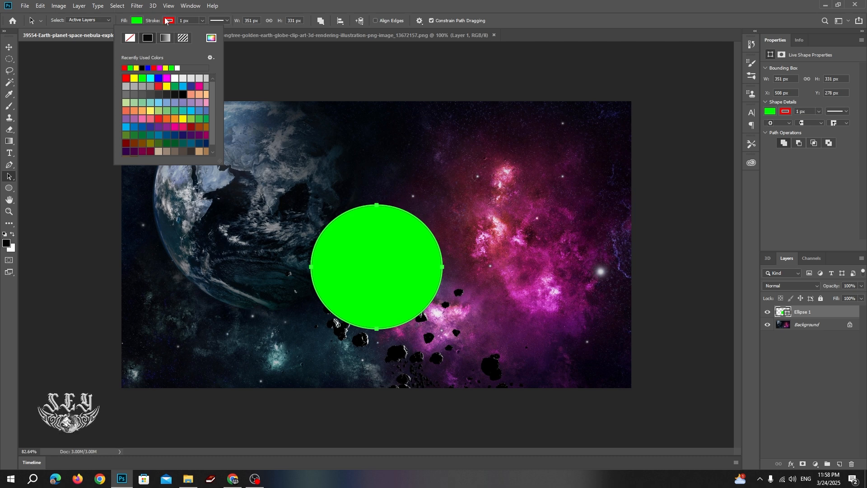
left_click(137, 21)
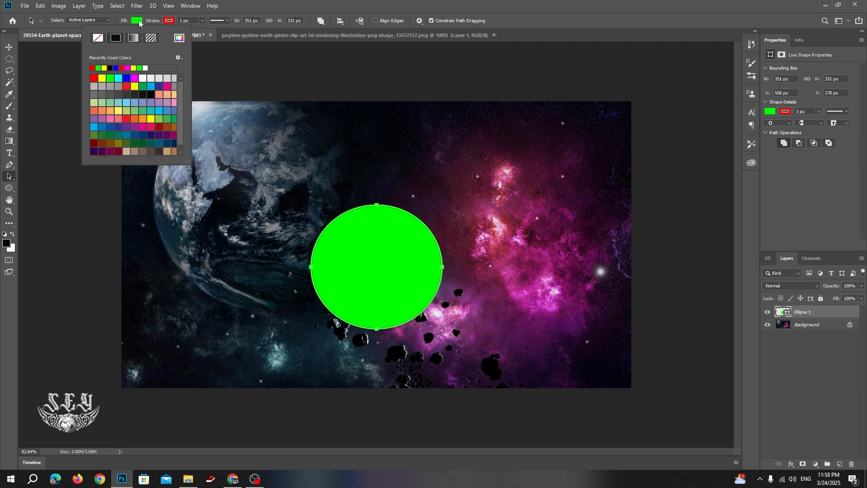
left_click(99, 40)
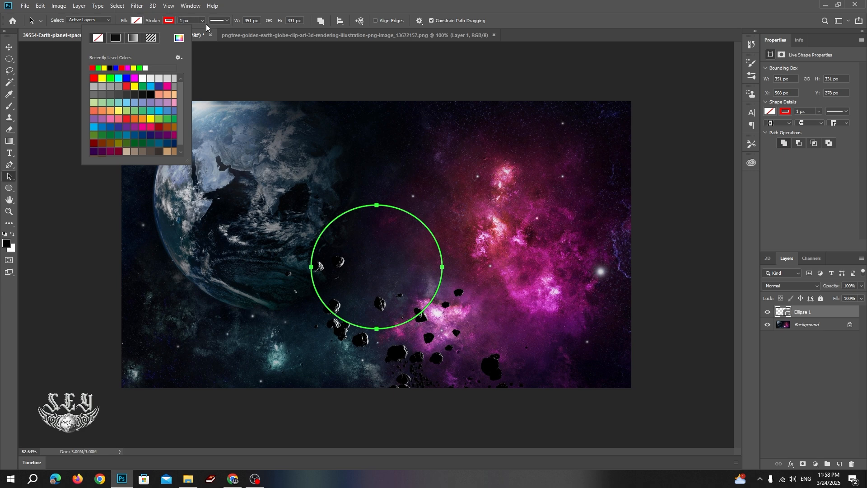
Thicken the circle's red stroke to 11.48 px, keeping the solid stroke type.
left_click(225, 22)
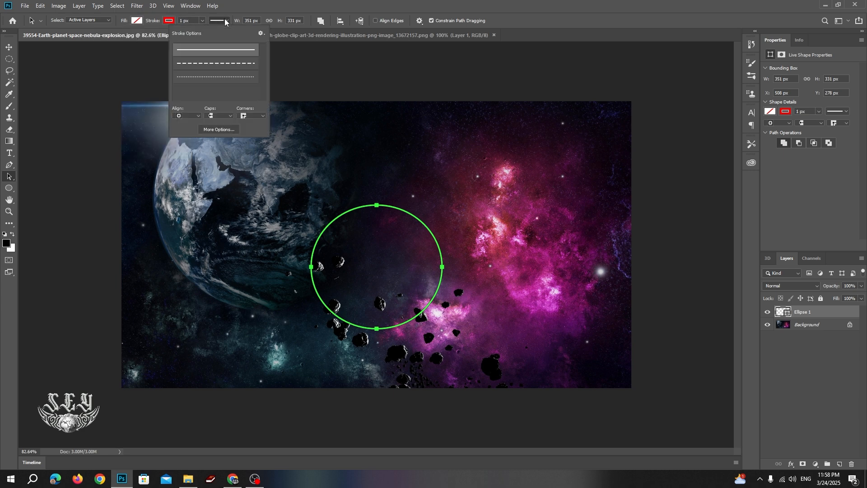
left_click(224, 20)
left_click(202, 21)
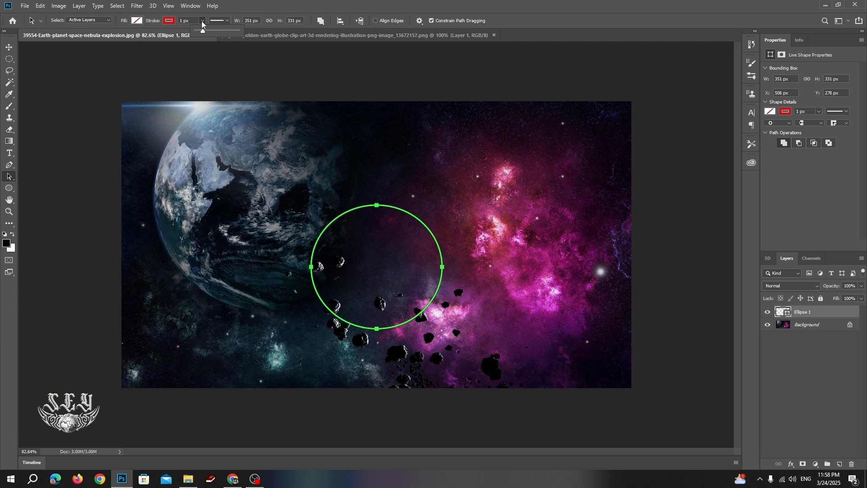
left_click(14, 165)
right_click(13, 166)
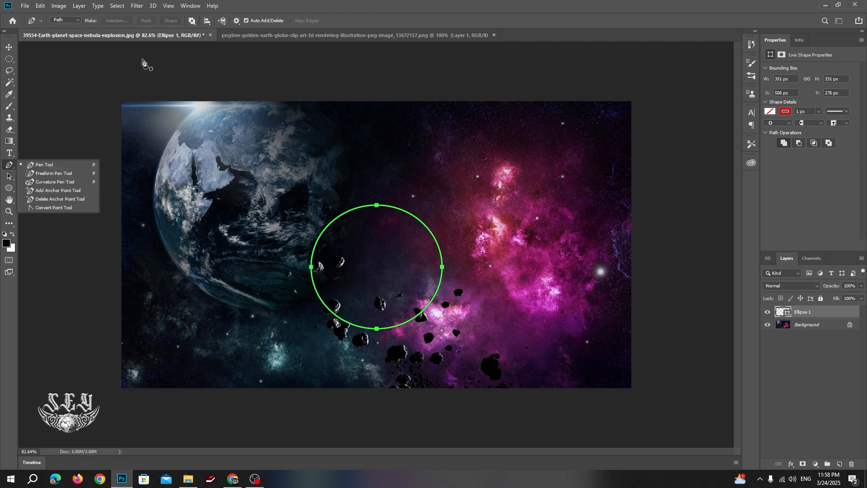
left_click(9, 179)
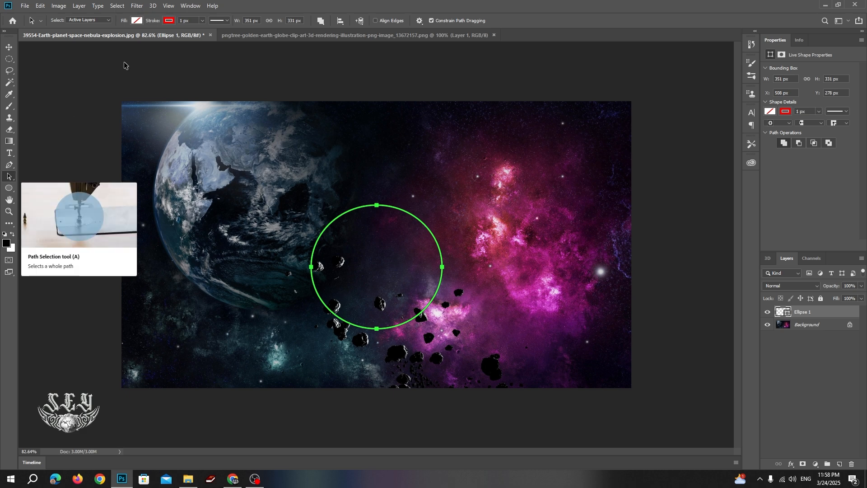
left_click(203, 20)
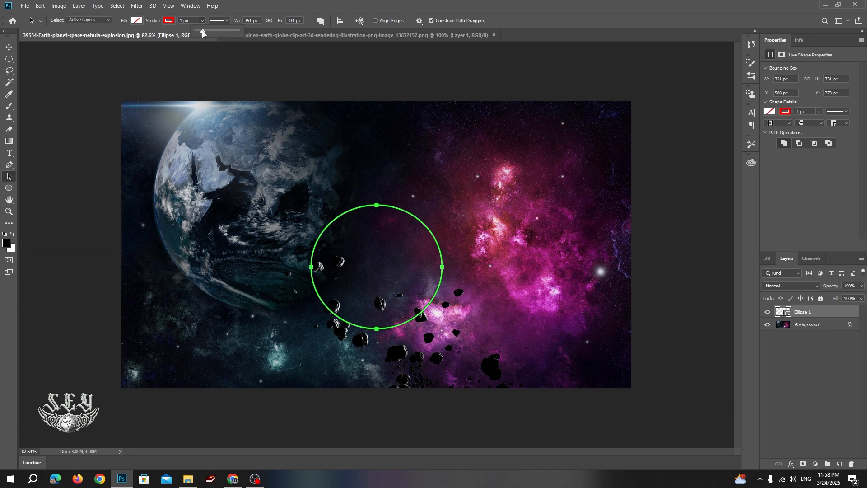
mouse_move(202, 30)
left_mouse_down()
mouse_move(220, 32)
mouse_move(202, 33)
mouse_move(210, 31)
left_mouse_up()
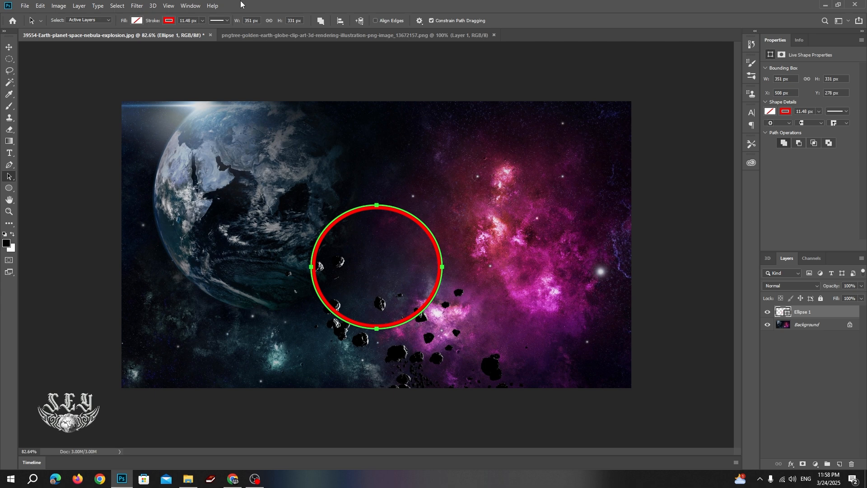
left_click(227, 21)
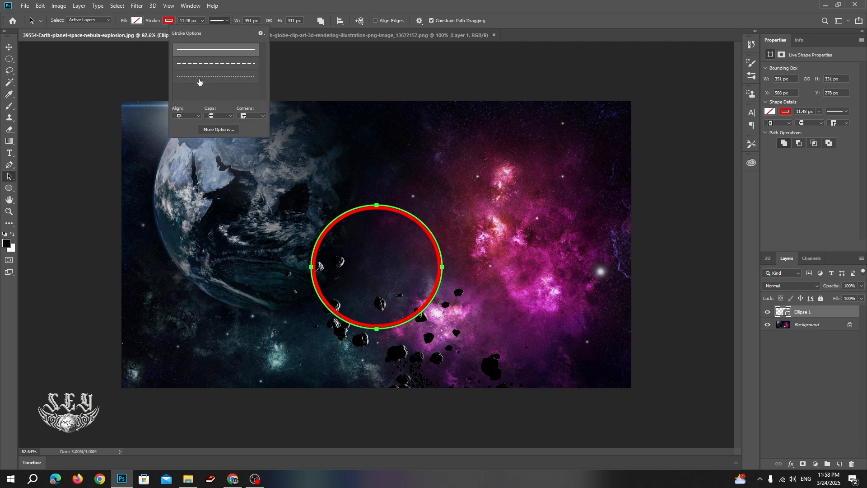
left_click(254, 4)
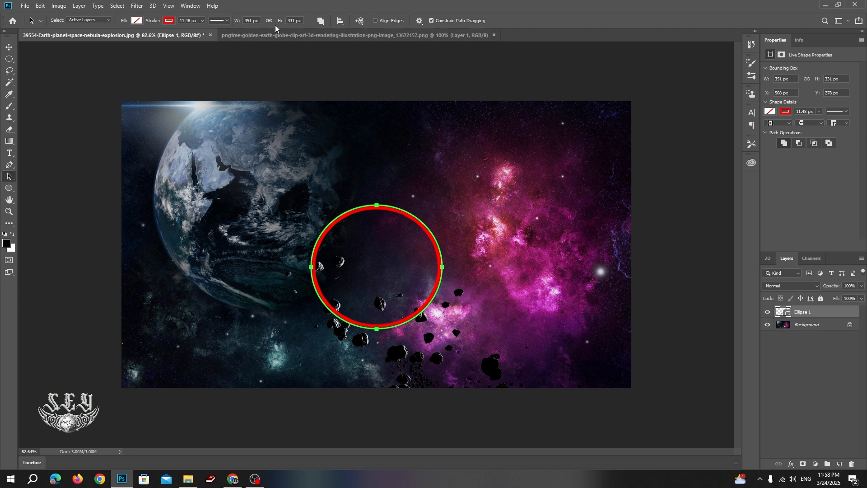
Set Path Alignment's Align To option to Canvas, leaving Path Operations unchanged.
left_click(321, 24)
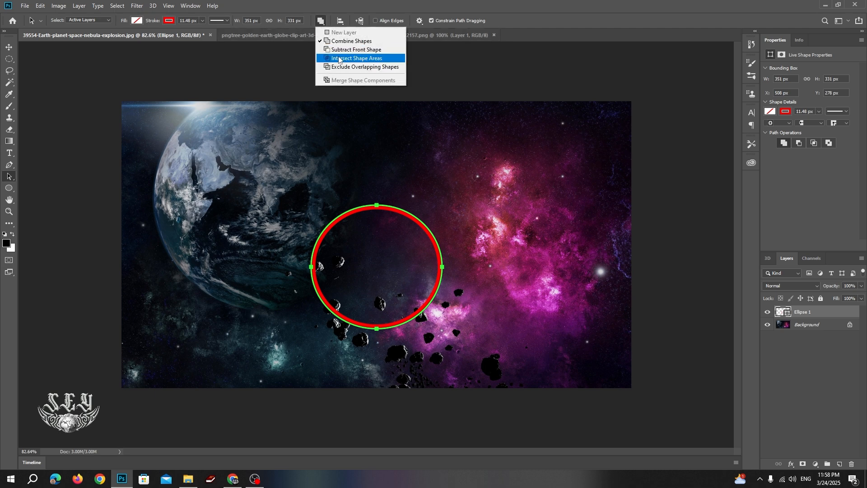
left_click(342, 24)
left_click(342, 23)
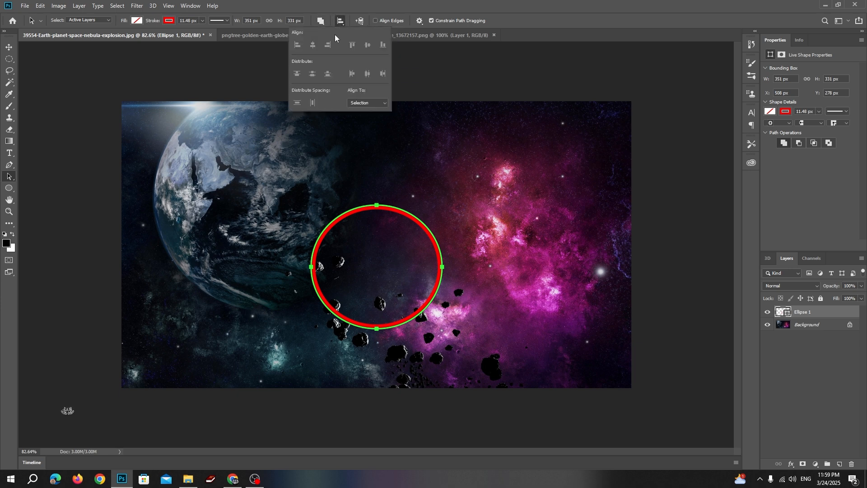
left_click(375, 102)
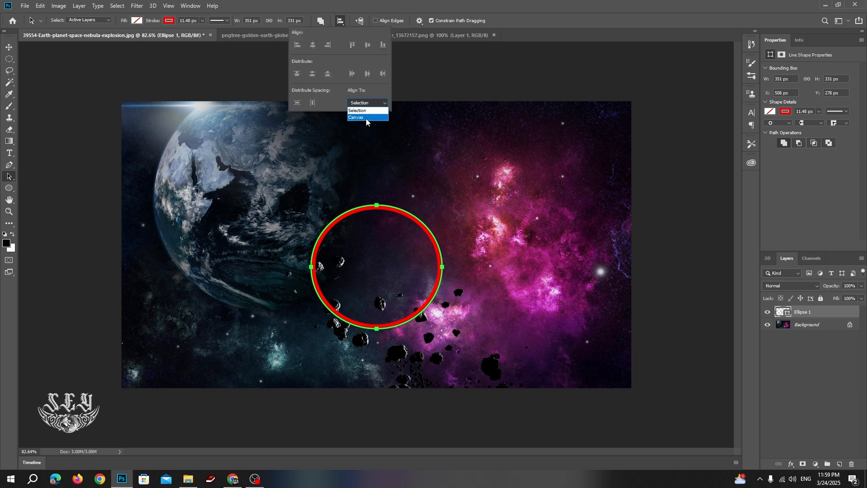
left_click(366, 119)
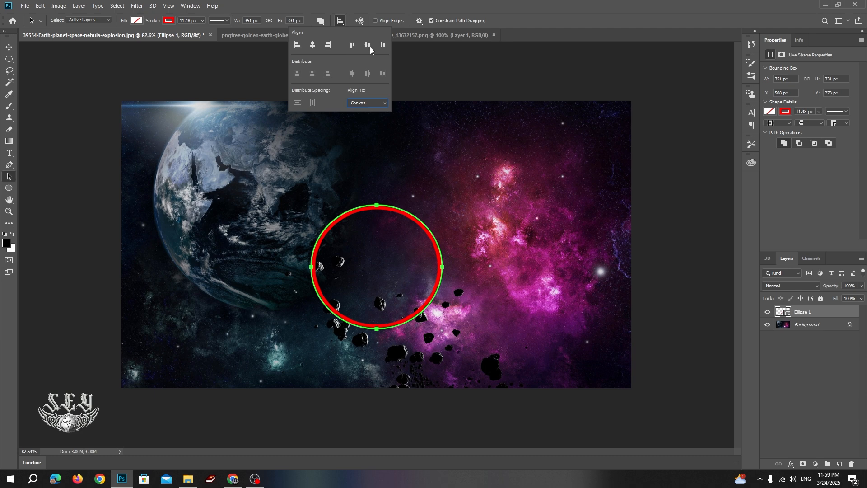
left_click(342, 23)
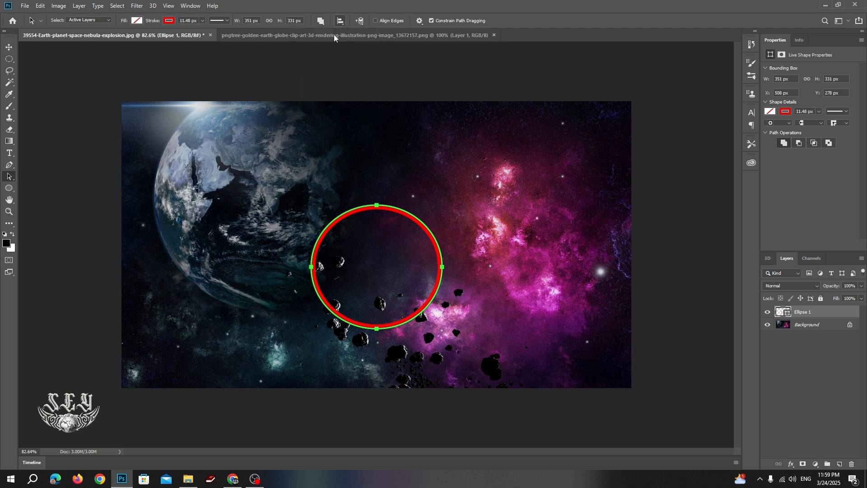
Drag the red ring with the Path Selection Tool up and left onto the planet's right edge.
right_click(7, 179)
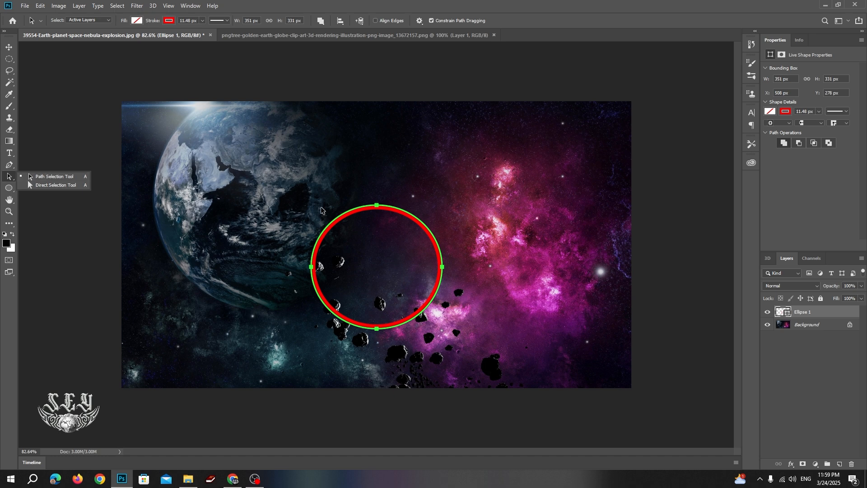
left_click(7, 180)
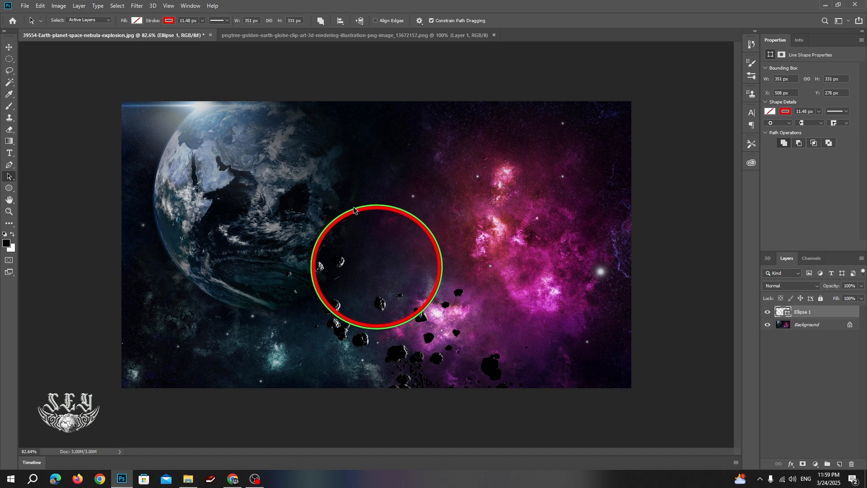
left_click_drag(354, 211, 444, 209)
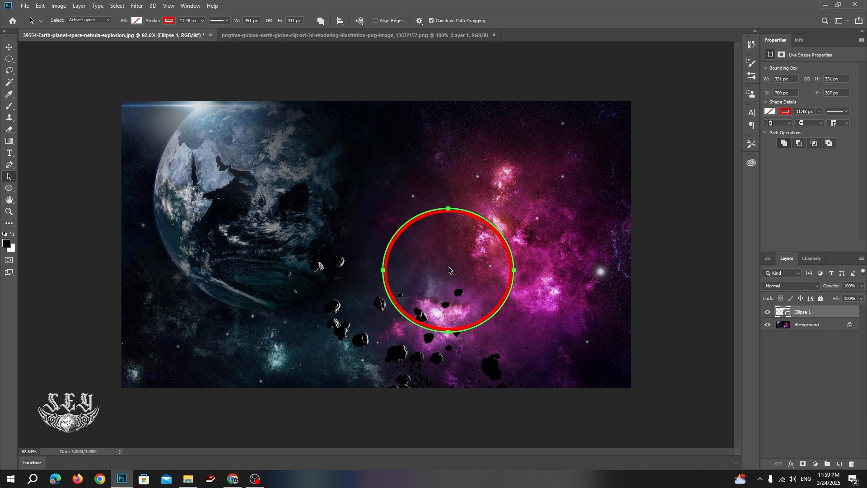
mouse_move(448, 266)
left_mouse_down()
mouse_move(306, 237)
mouse_move(353, 247)
left_mouse_up()
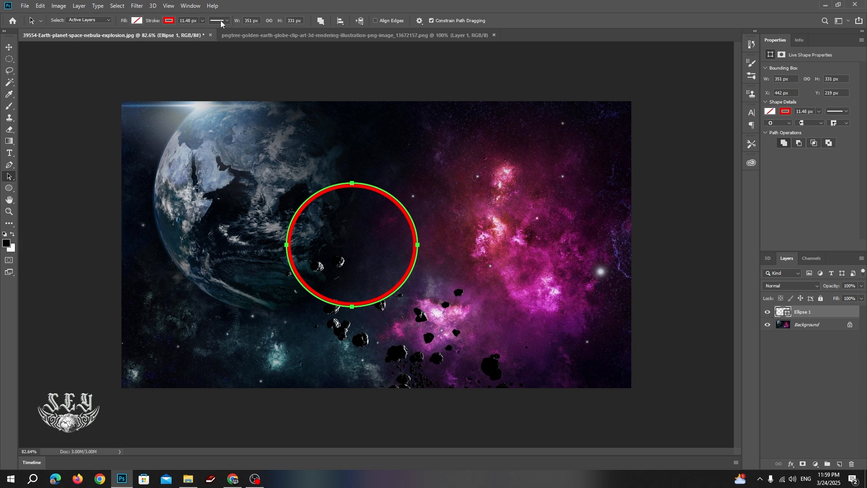
left_click(202, 21)
Thin the ring's stroke to 0.22 px.
left_click_drag(204, 30, 191, 32)
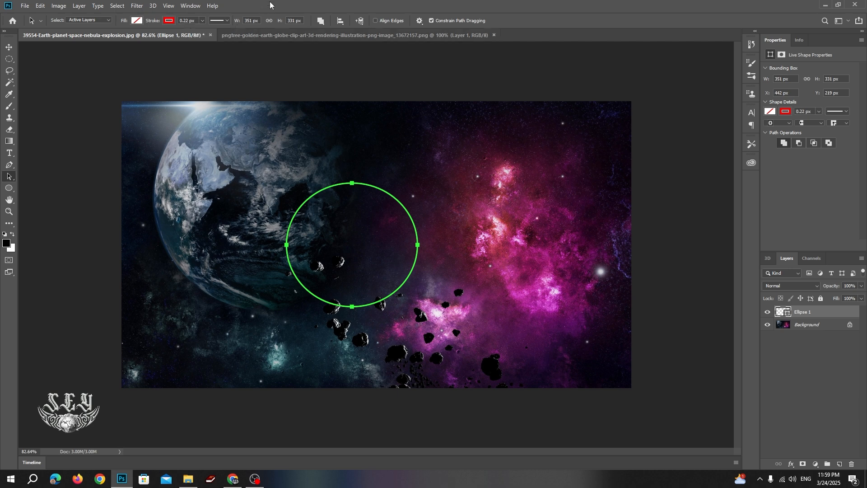
right_click(10, 179)
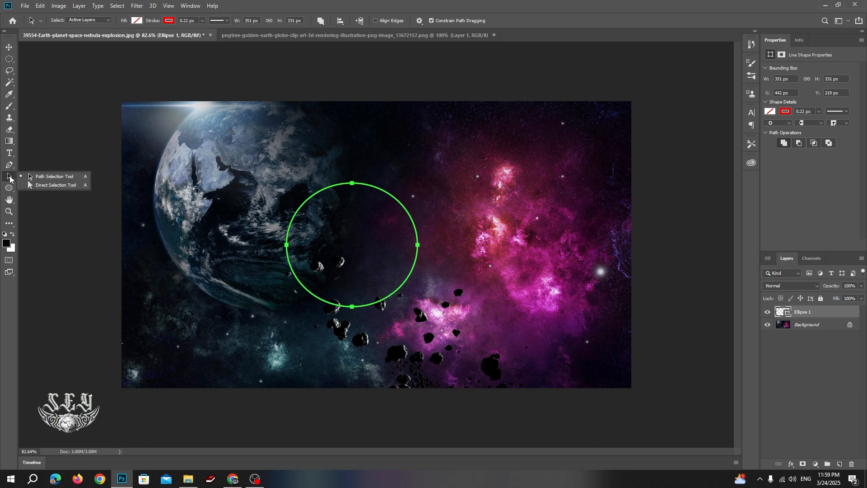
left_click(11, 167)
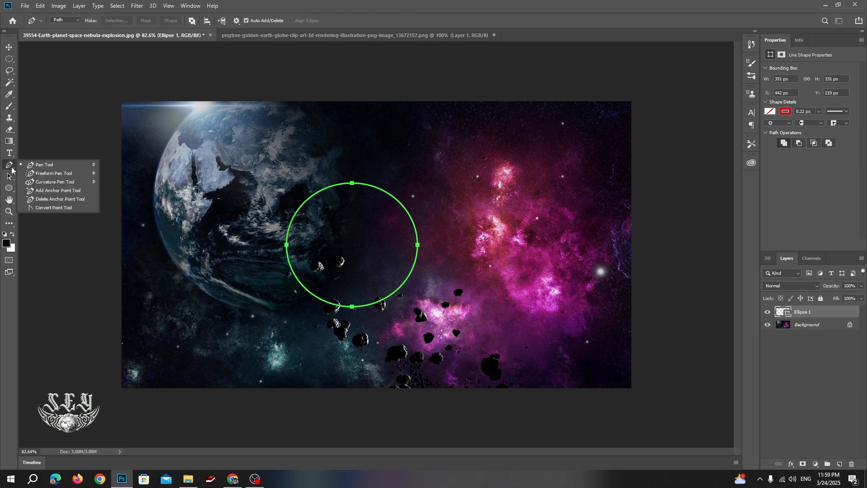
Start a type-on-path layer on the circle with the Horizontal Type Tool.
left_click(9, 153)
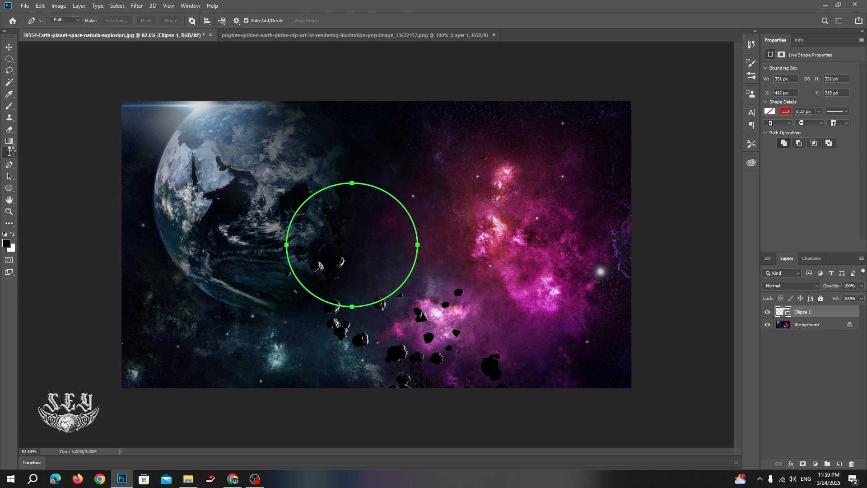
right_click(10, 152)
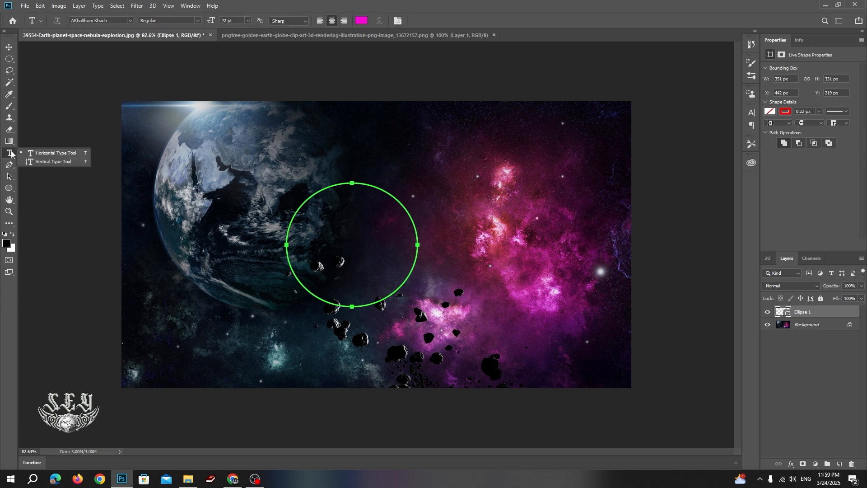
left_click(55, 153)
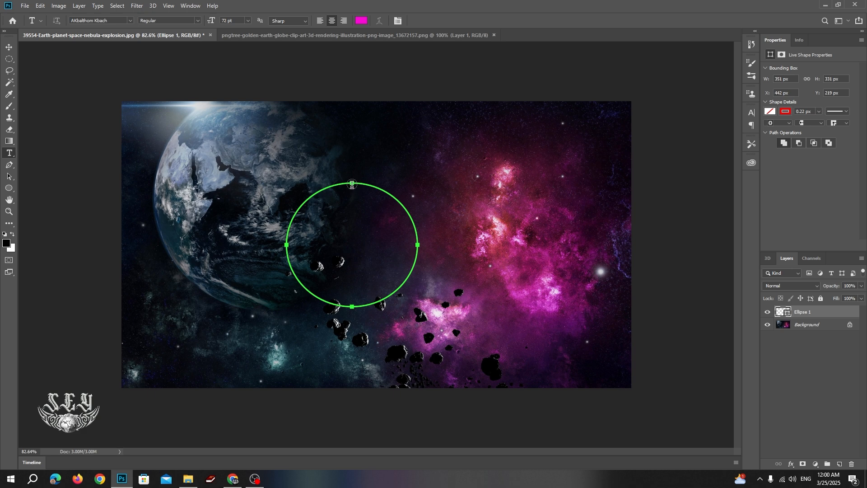
left_click(352, 183)
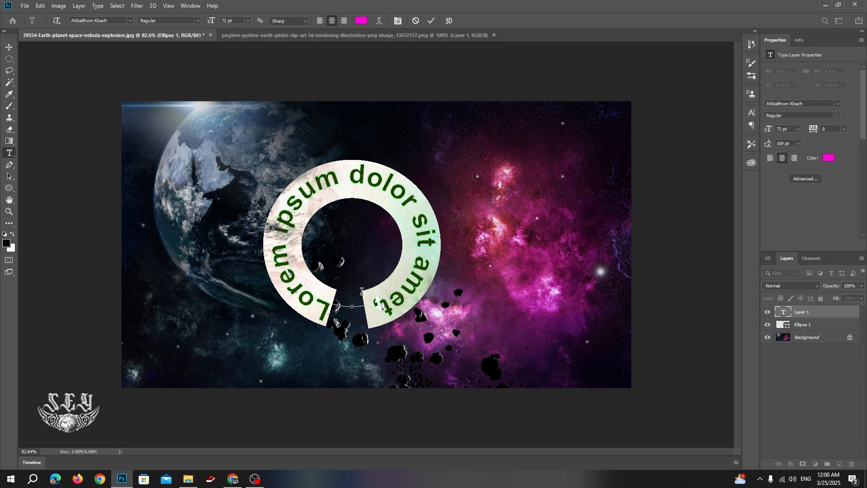
Replace the placeholder with a person's name in magenta capitals around the circle, then commit it.
key("BackSpace")
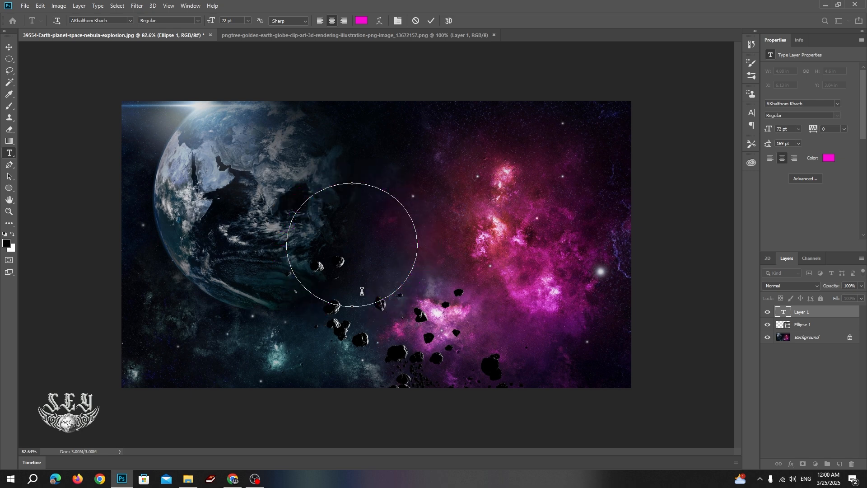
type("si")
key("BackSpace")
key("BackSpace")
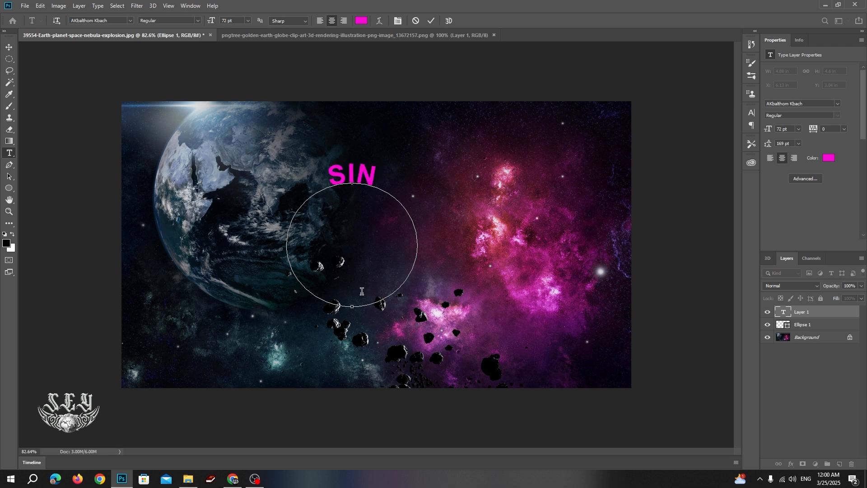
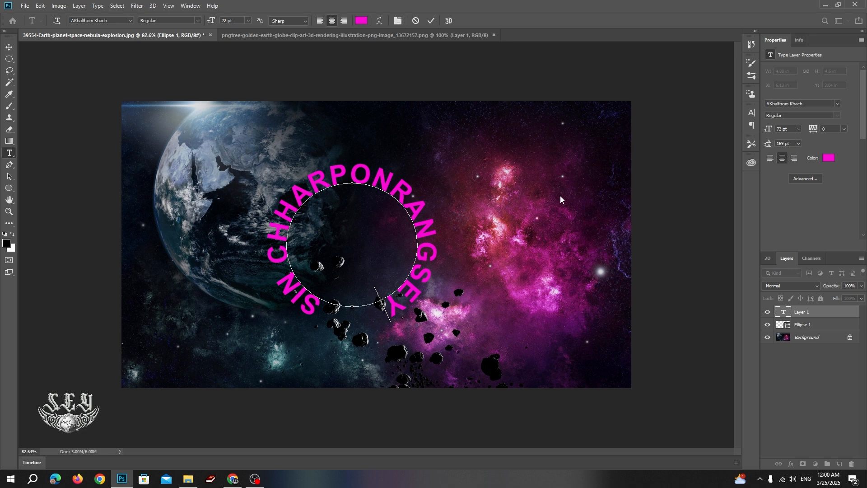
left_click(9, 47)
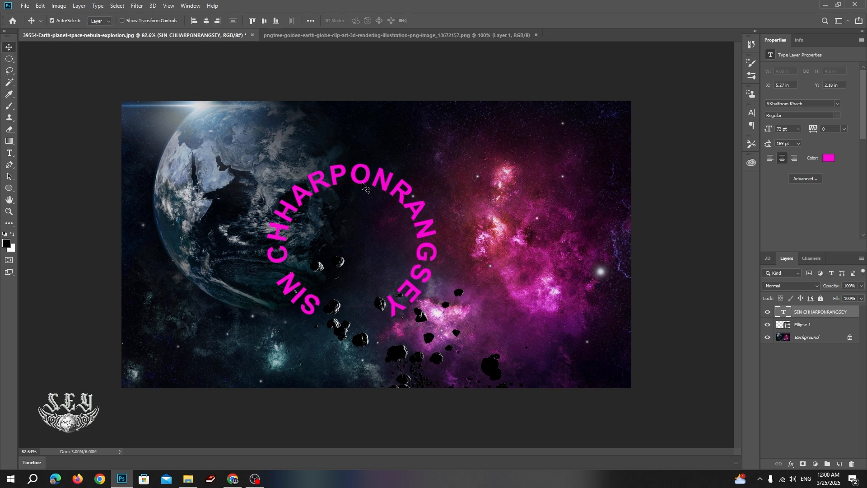
Nudge the curved magenta text into place and open it to remove the space between words.
left_click_drag(365, 186, 347, 190)
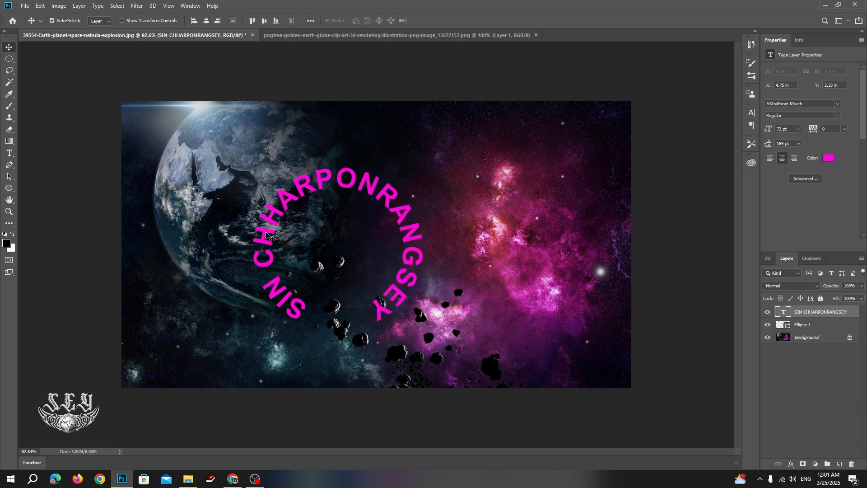
left_click_drag(271, 238, 296, 237)
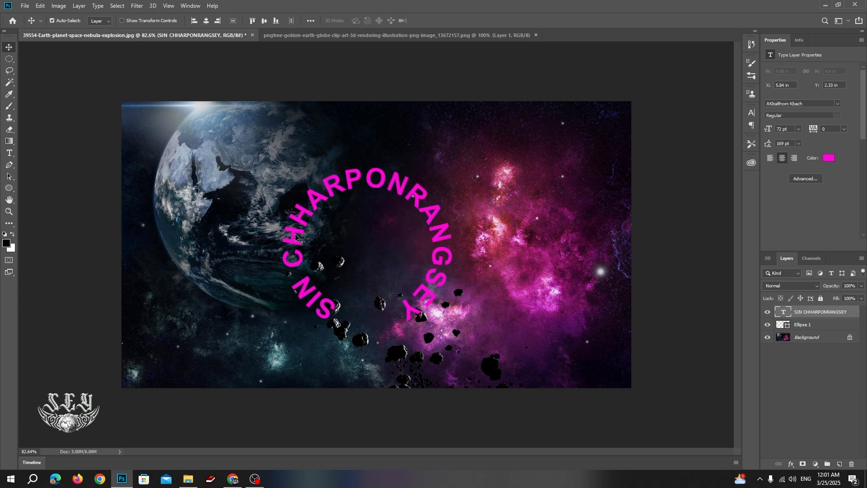
double_click(379, 185)
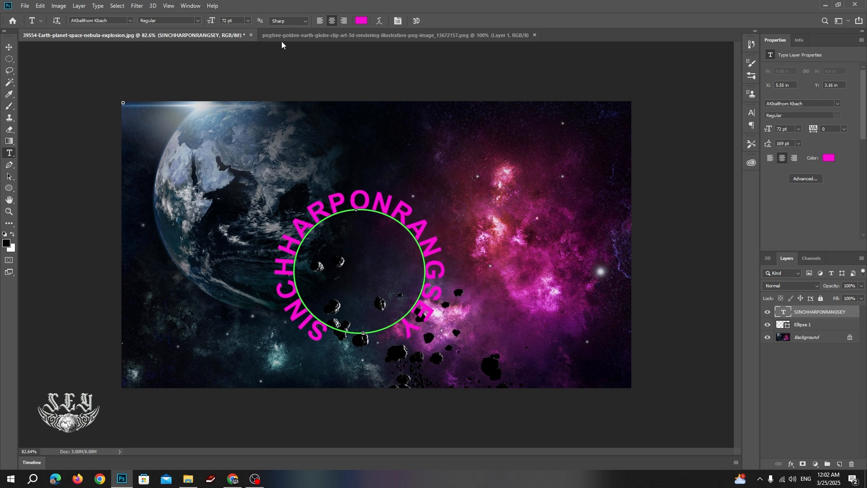
Drag the golden globe into the space scene as Layer 1, upper right, with the text around it.
left_click(358, 35)
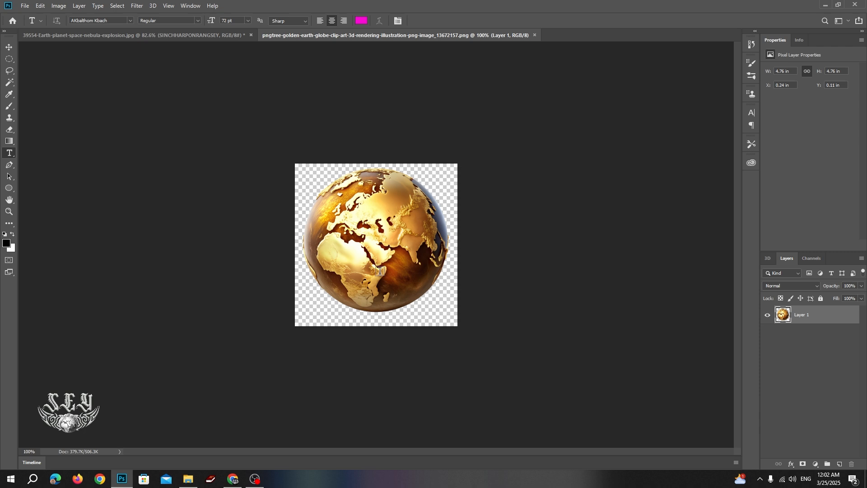
key("v")
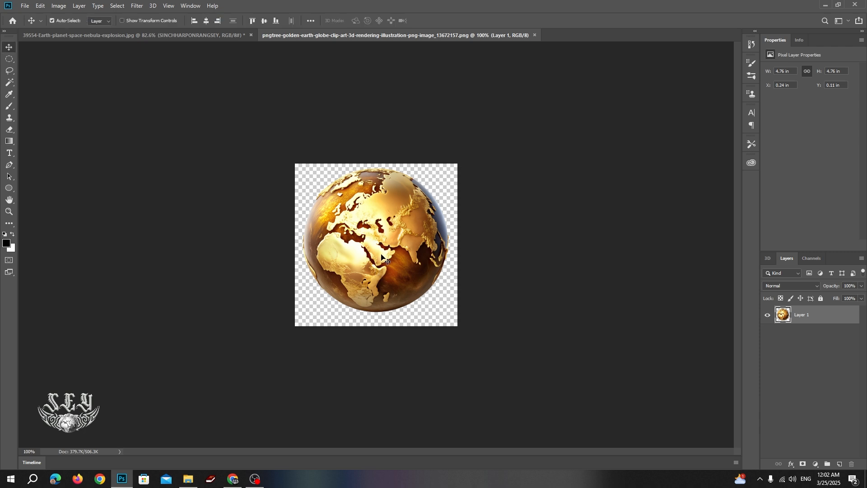
left_click_drag(380, 257, 191, 75)
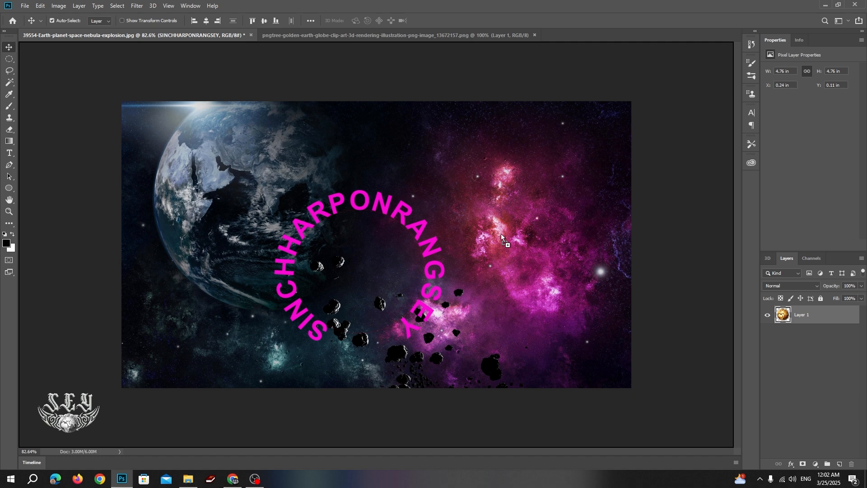
left_click_drag(501, 234, 501, 234)
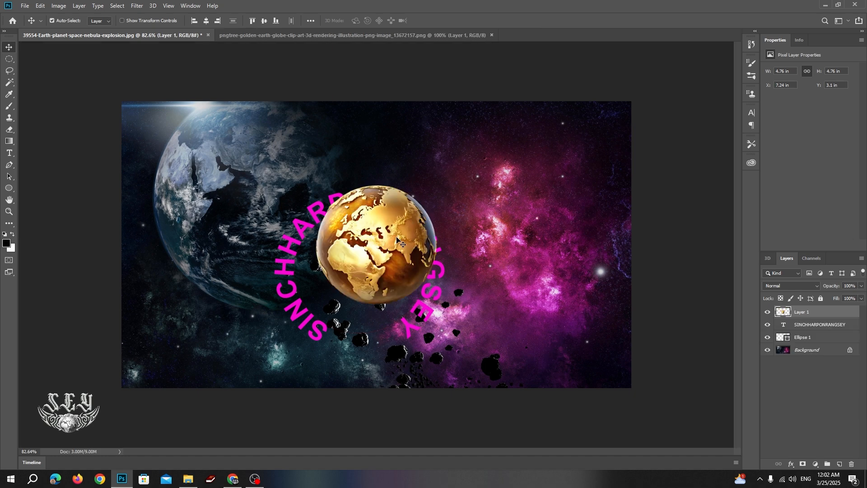
left_click_drag(400, 241, 564, 188)
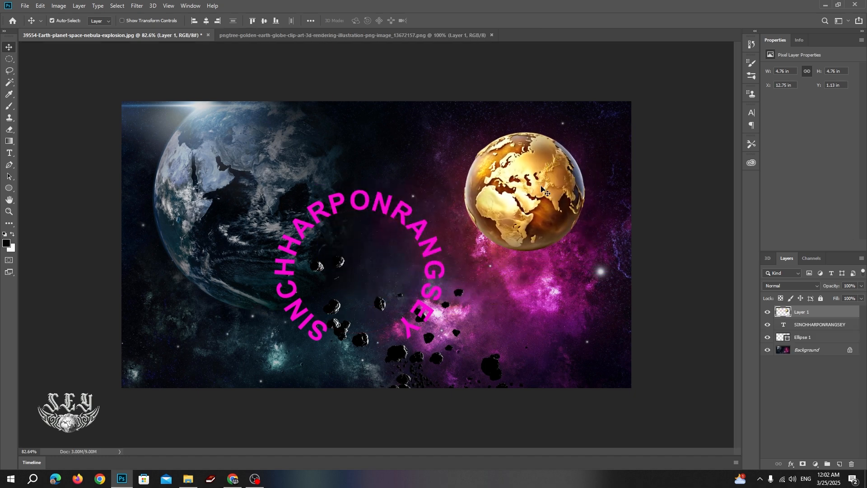
left_click_drag(433, 279, 598, 199)
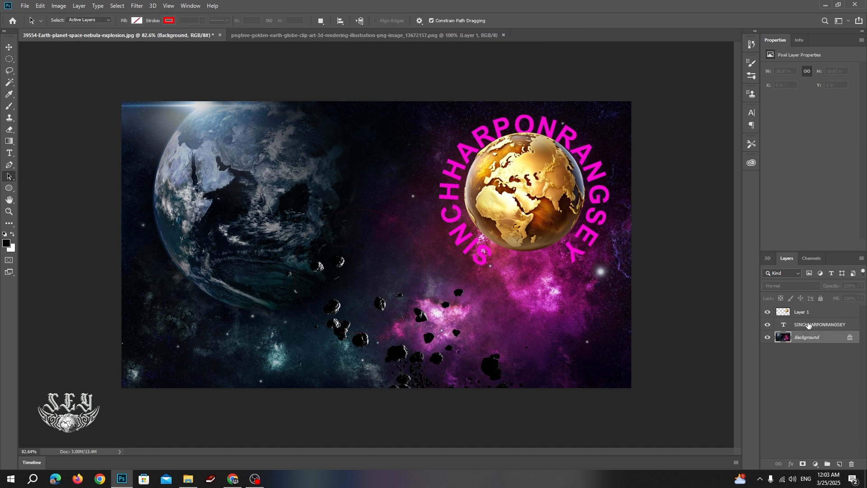
Slide the curved text along its circular path so it arcs over the globe's top.
left_click(809, 326)
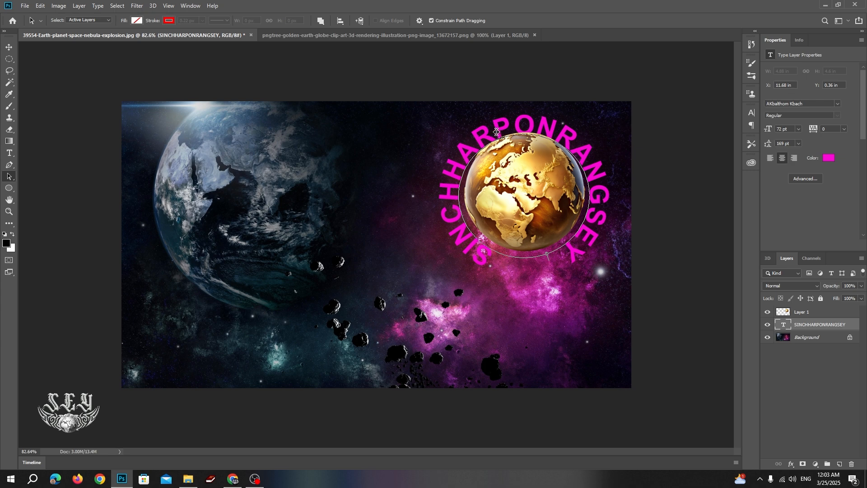
left_click_drag(489, 136, 466, 233)
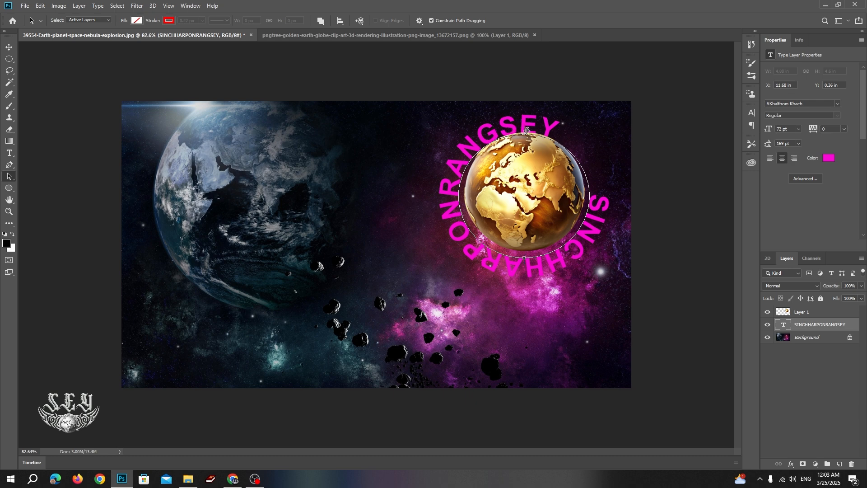
left_click(527, 131)
left_click(520, 131)
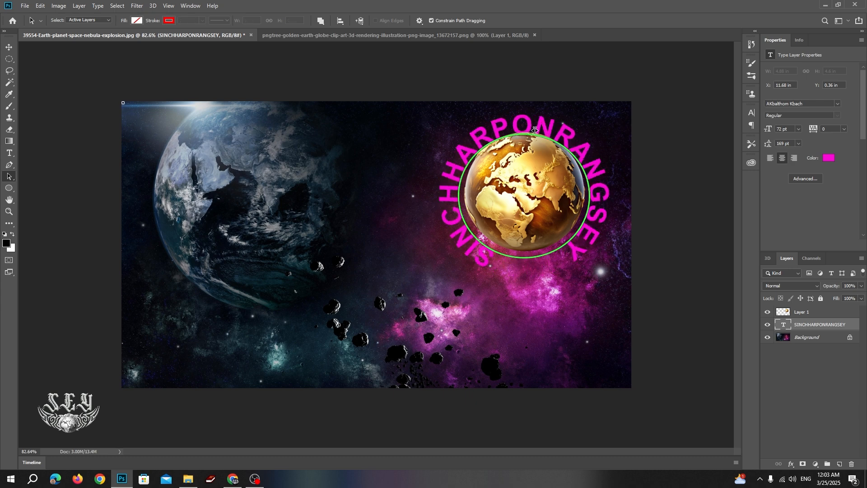
Scale the text circle to about 92% width and 97% height so it hugs the globe.
key("ctrl+t")
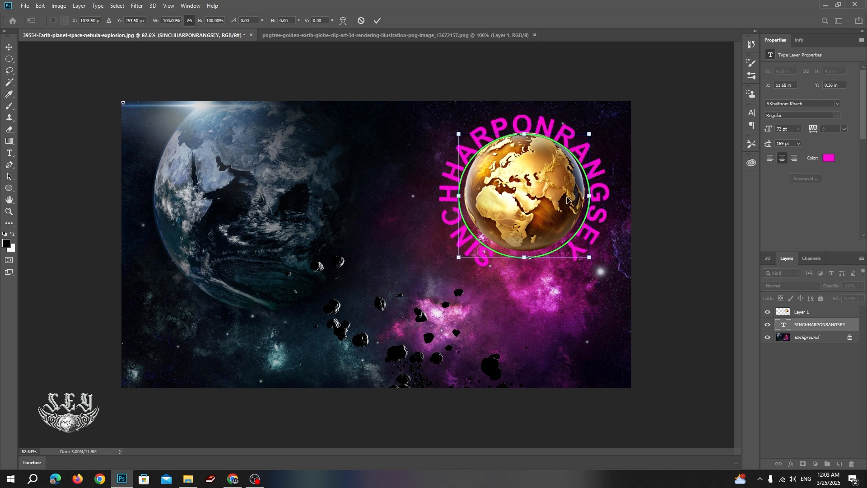
left_click_drag(589, 134, 585, 131)
left_click_drag(461, 257, 466, 252)
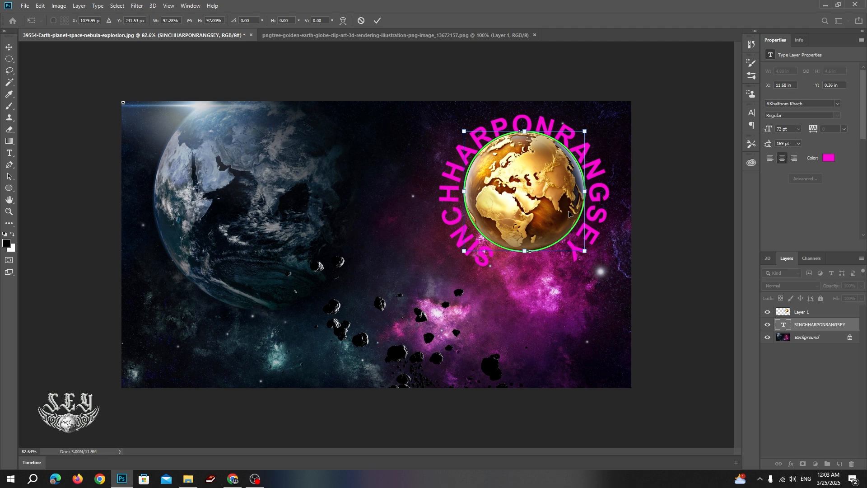
key("Return")
key("a")
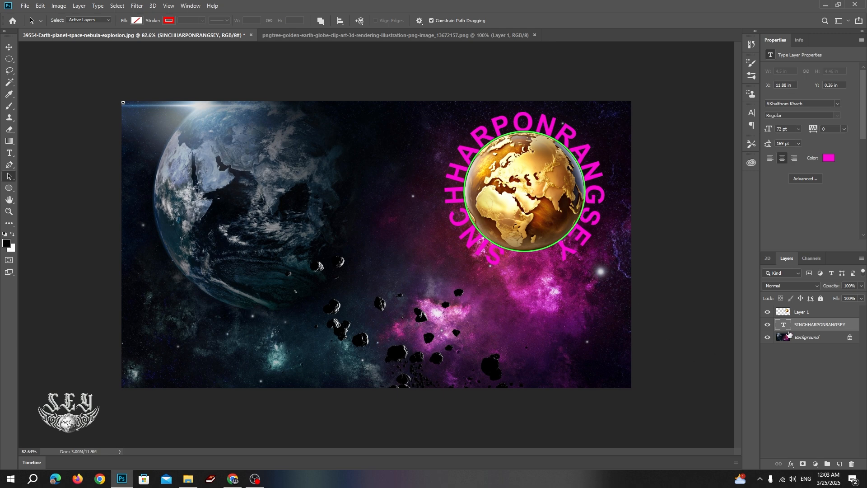
left_click(799, 312)
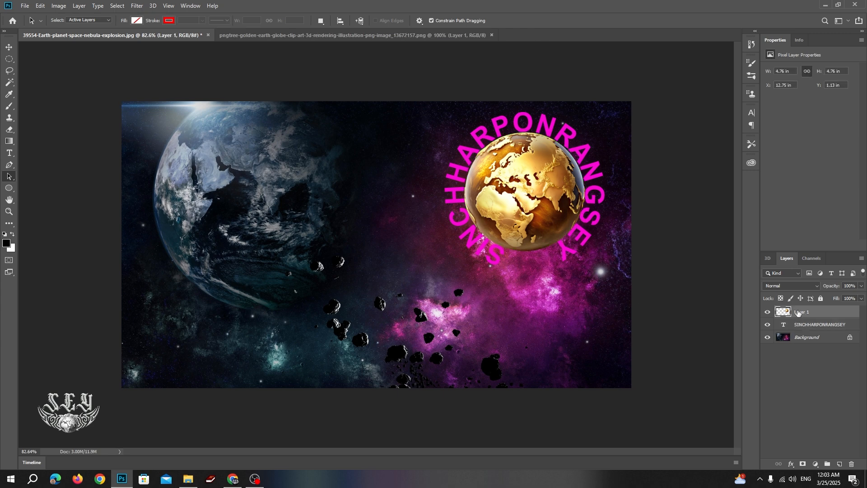
Try the Brightness/Contrast adjustment on the globe, then close it.
left_click(58, 6)
mouse_move(85, 33)
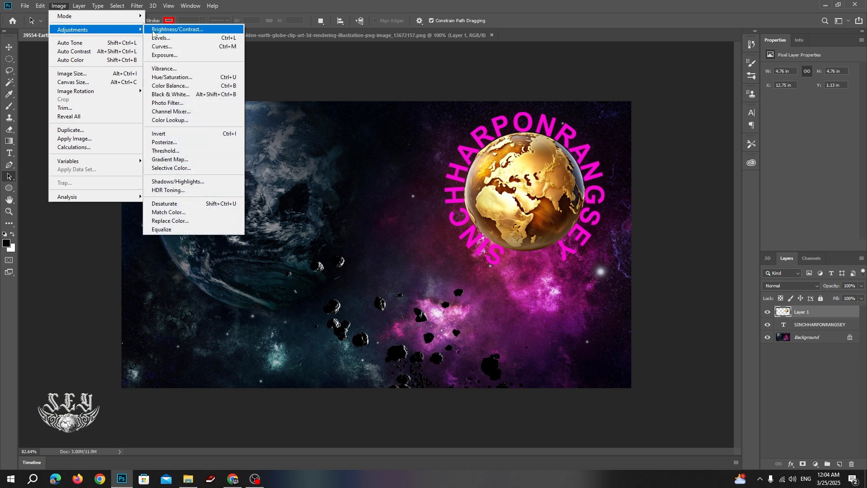
left_click(178, 29)
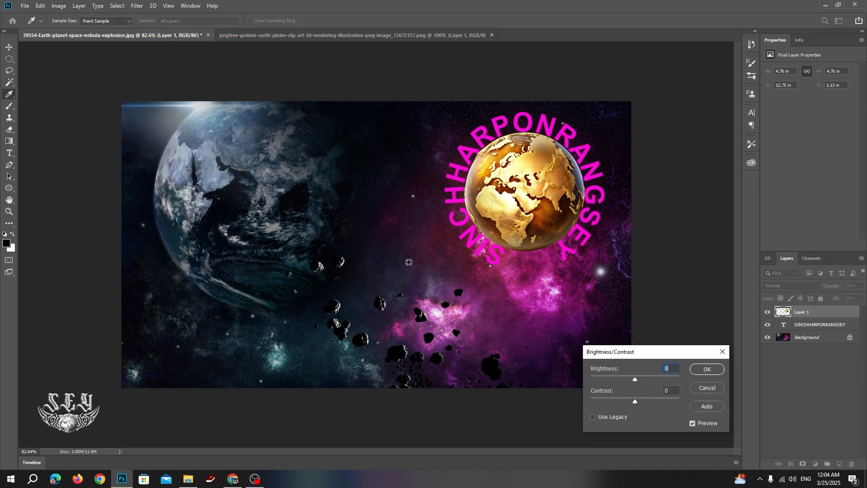
left_click_drag(650, 352, 149, 306)
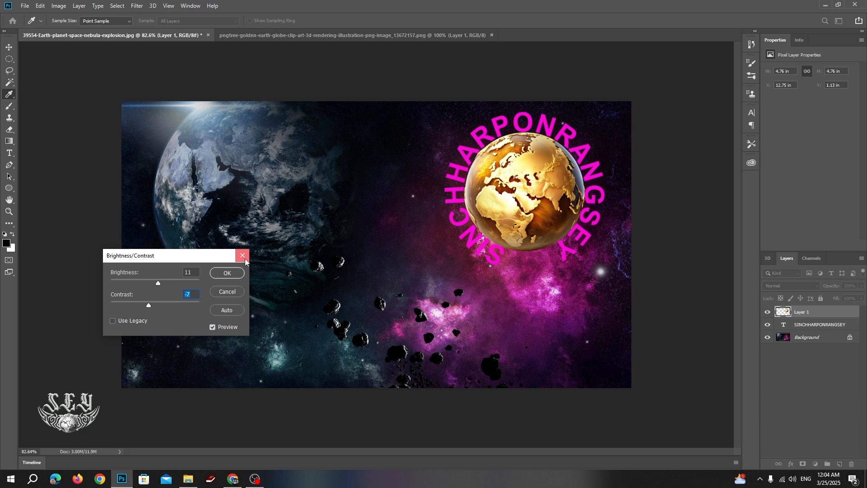
left_click(232, 273)
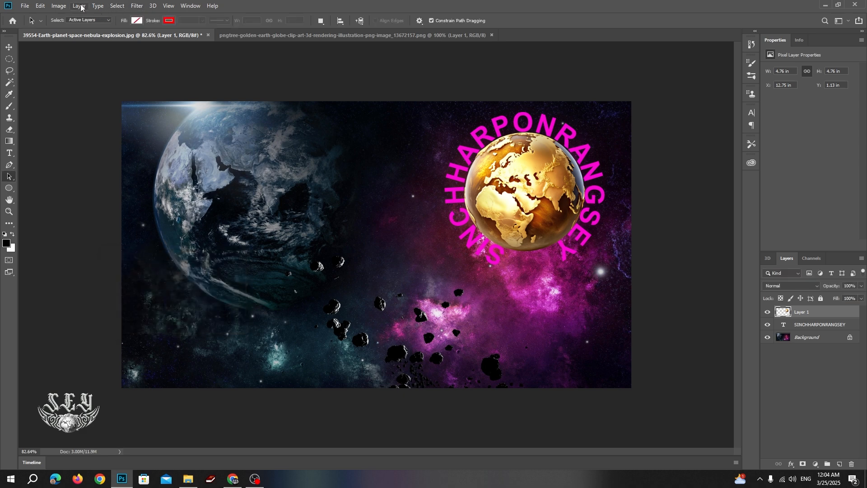
Apply Hue/Saturation to the globe with Hue -77, Saturation -30 and Lightness +1.
left_click(59, 5)
mouse_move(109, 31)
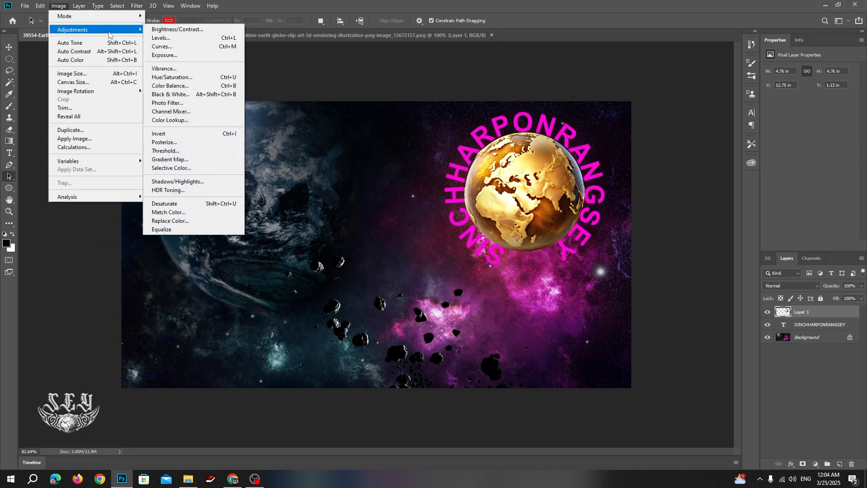
left_click(185, 79)
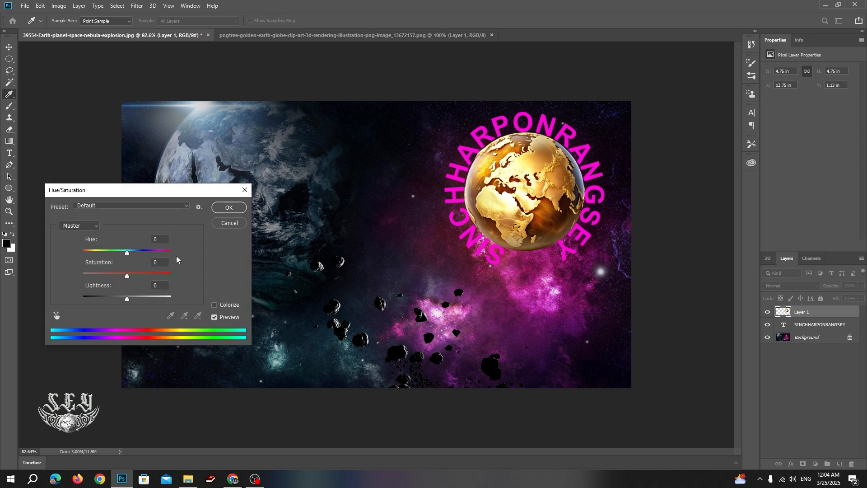
left_click_drag(127, 255, 128, 303)
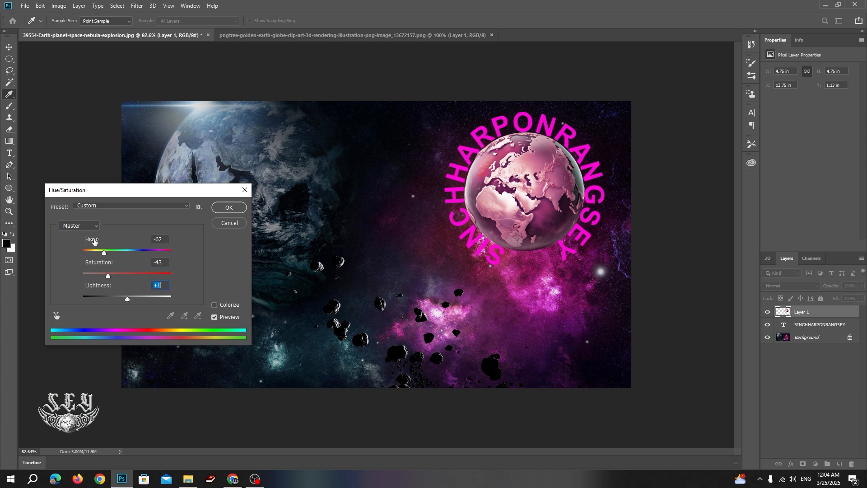
left_click_drag(105, 253, 115, 279)
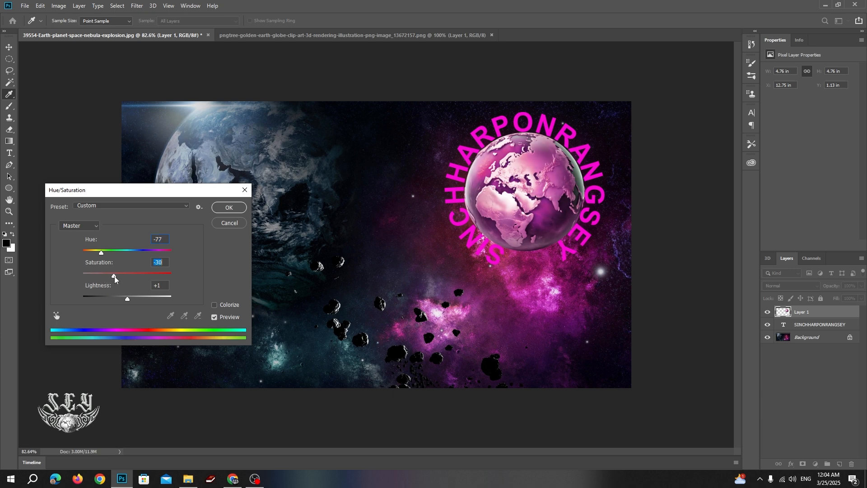
Commit the globe's pink recolour and add a Bevel & Emboss effect to the curved text.
left_click(229, 208)
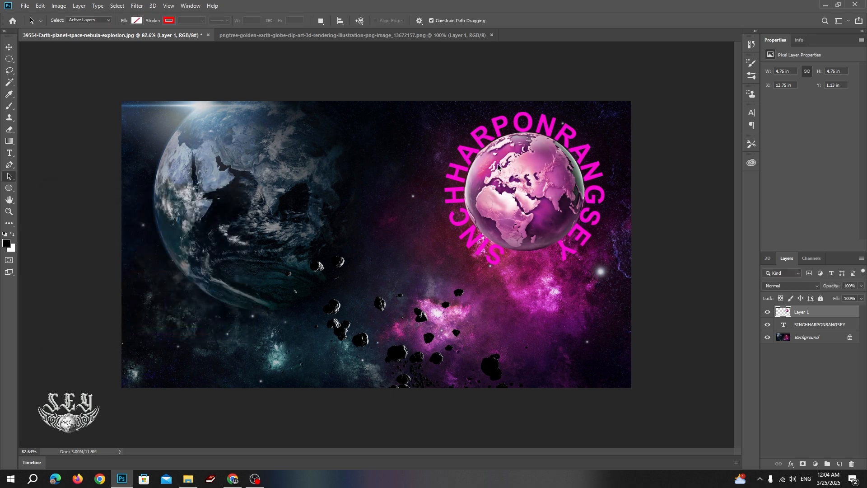
left_click(821, 326)
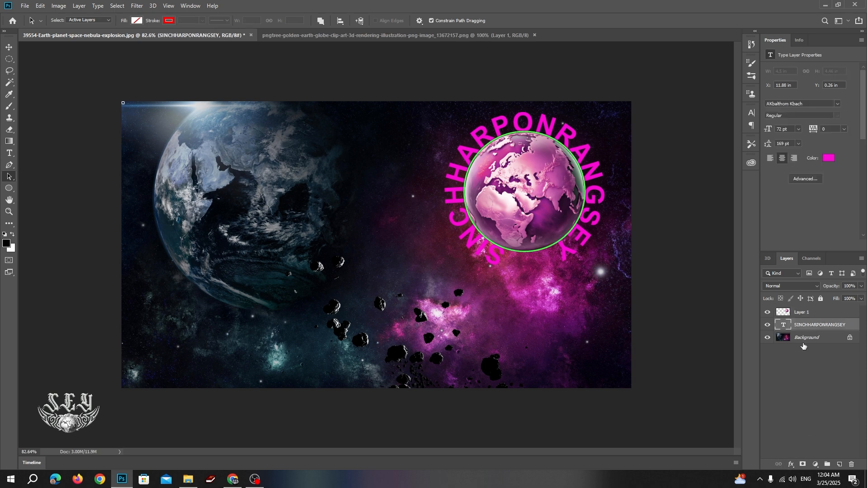
left_click(795, 466)
left_click(800, 392)
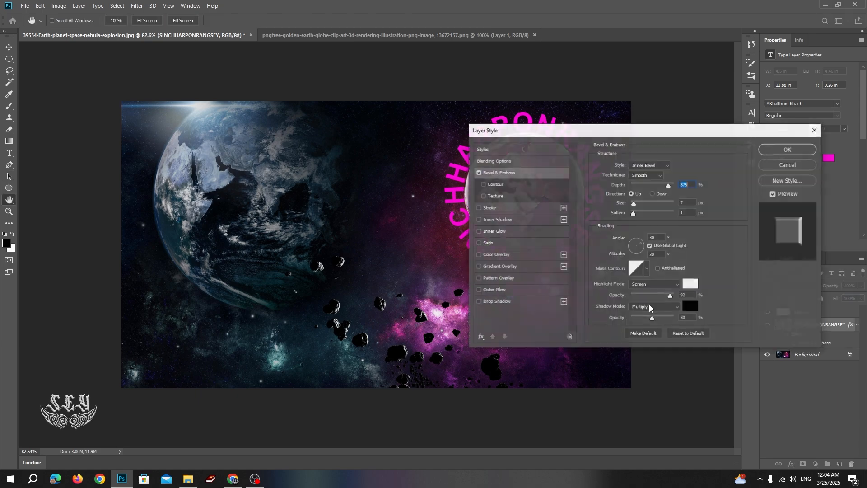
Set the bevel Size to 7 px and Highlight Opacity to 100%, and apply it.
left_click_drag(709, 132, 295, 142)
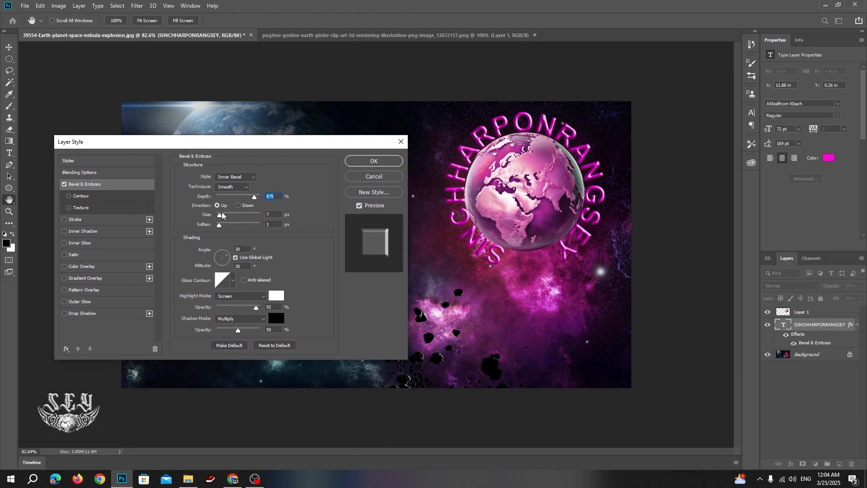
left_click_drag(220, 215, 222, 215)
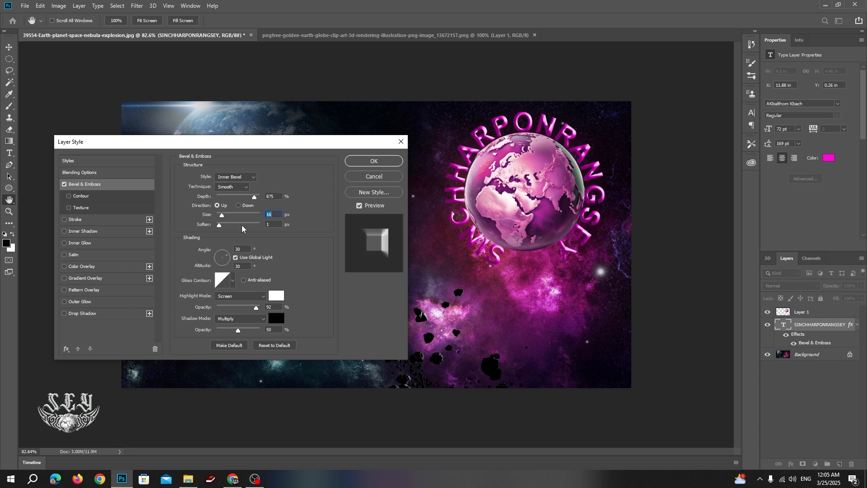
left_click_drag(222, 216, 221, 217)
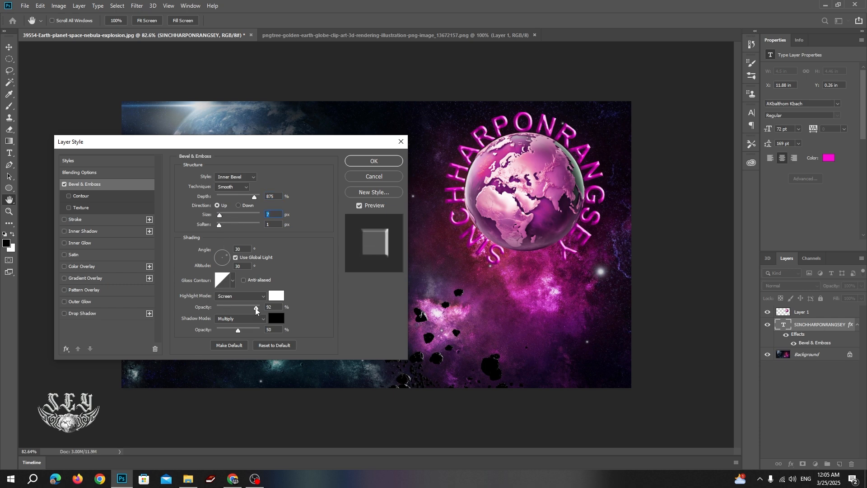
mouse_move(256, 310)
left_mouse_down()
mouse_move(235, 307)
mouse_move(261, 309)
left_mouse_up()
left_click(375, 163)
Slide the embossed magenta lettering further along its circular path around the pink globe.
left_click_drag(552, 129, 528, 125)
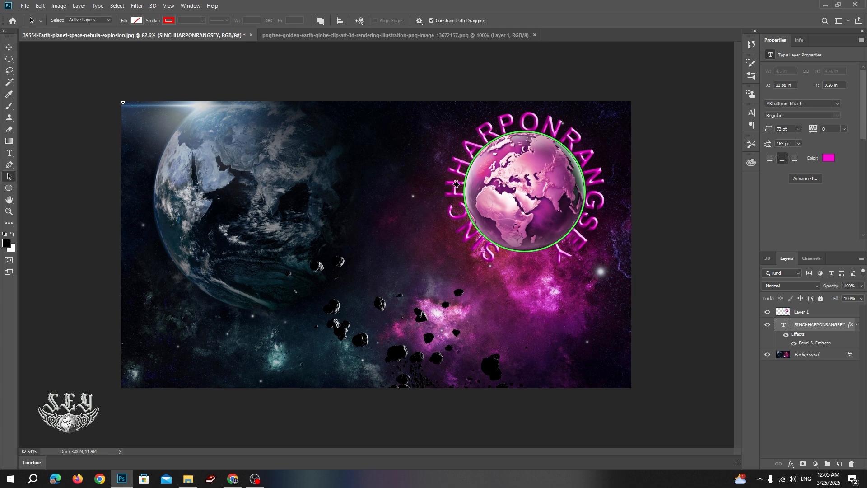
right_click(9, 176)
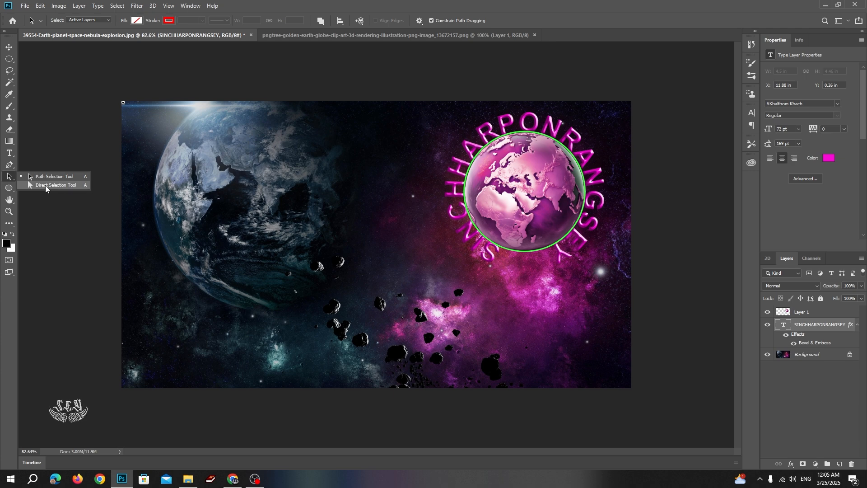
left_click(46, 185)
right_click(9, 179)
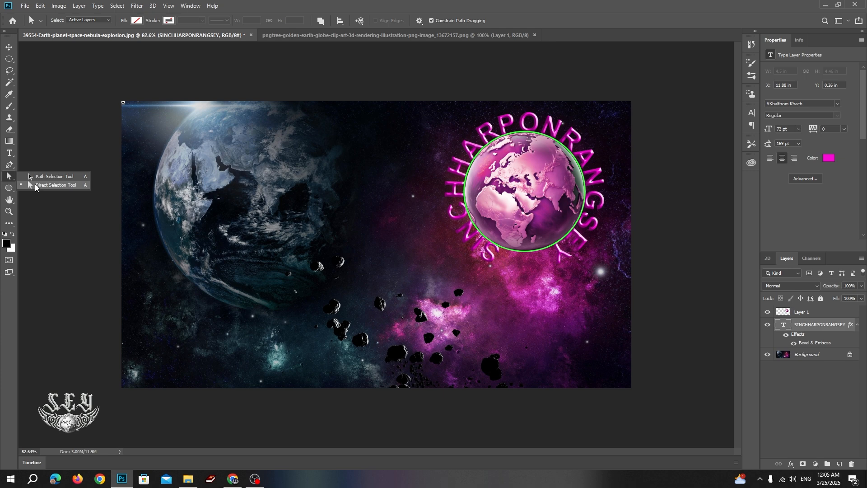
left_click(10, 190)
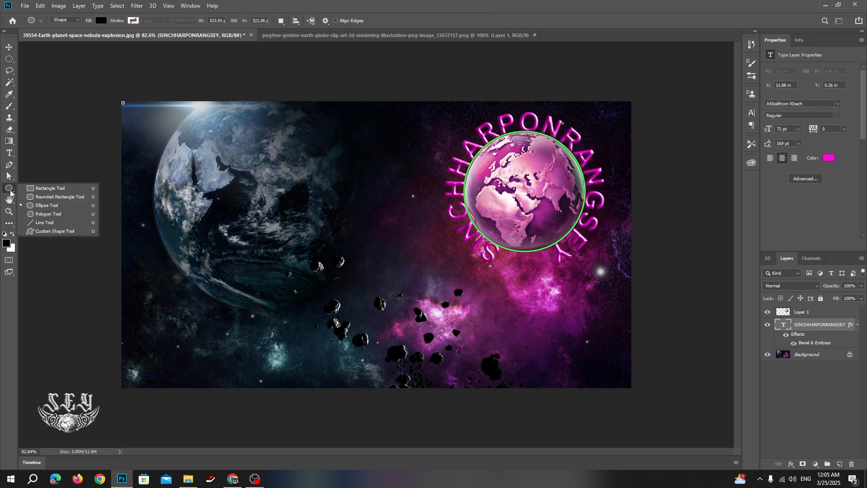
Draw a black pentagon shape over the large Earth with the Polygon Tool.
left_click(43, 214)
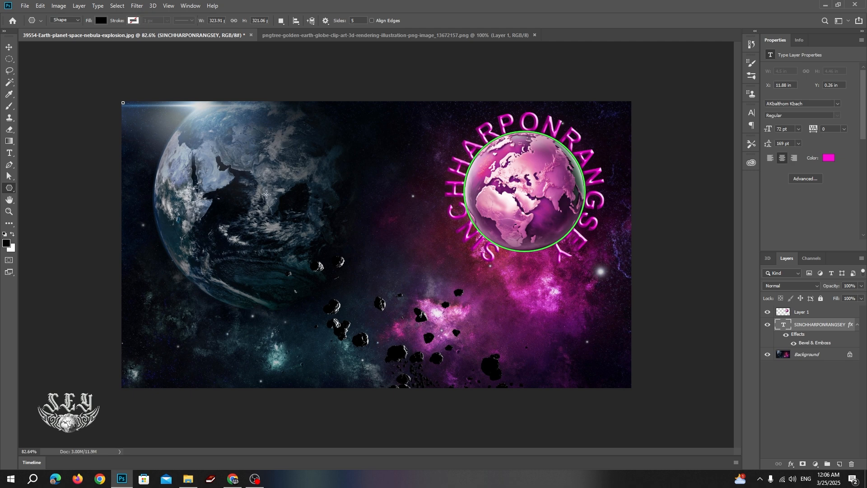
left_click_drag(265, 194, 314, 224)
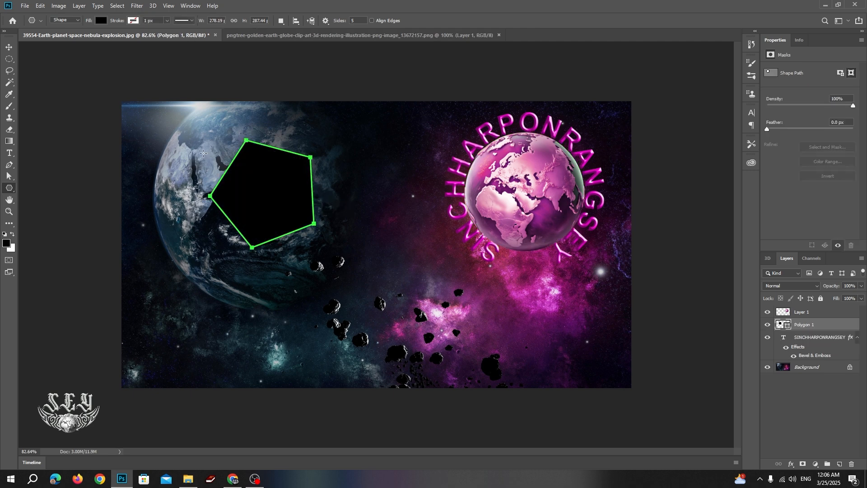
left_click(9, 177)
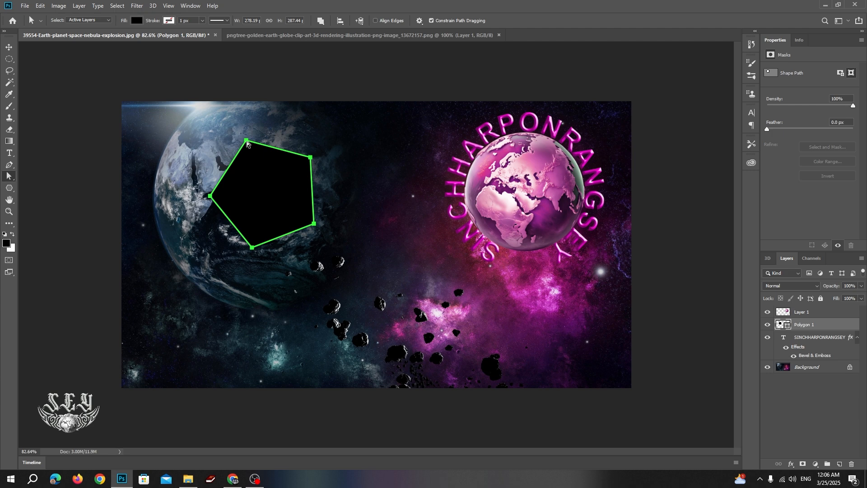
Pull the pentagon's corner points inward and move it down-right beside the asteroids.
mouse_move(246, 141)
left_mouse_down()
mouse_move(257, 167)
mouse_move(251, 151)
left_mouse_up()
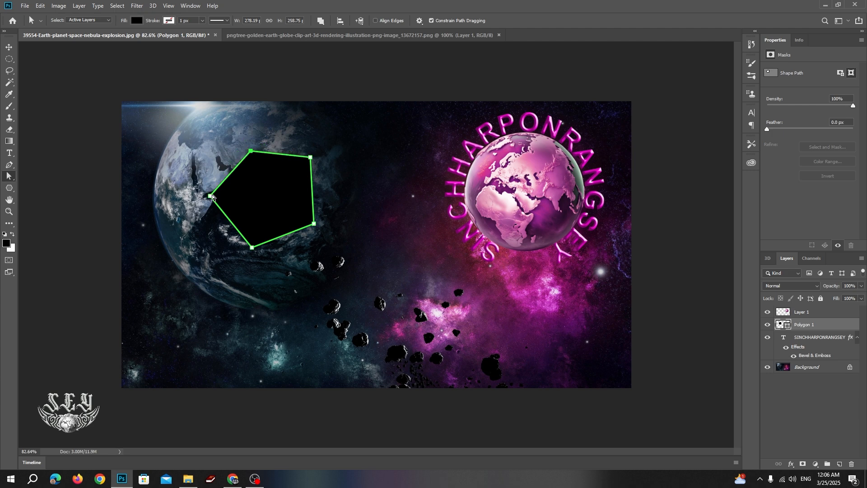
left_click_drag(211, 197, 224, 196)
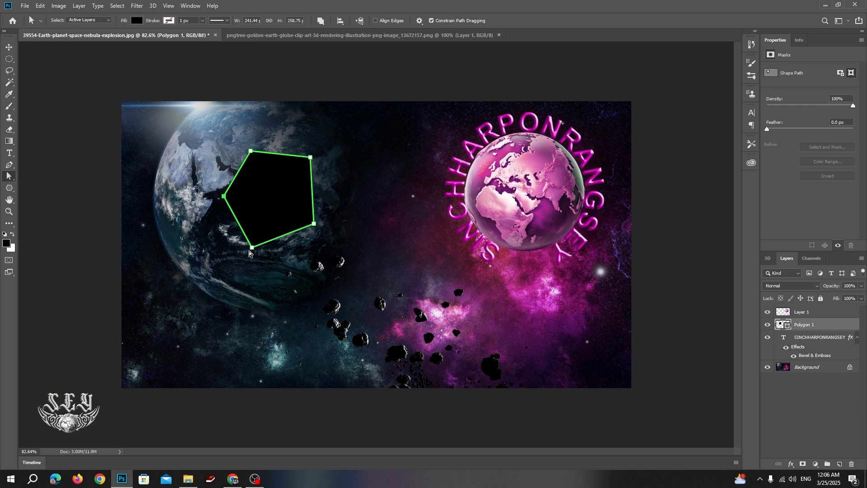
left_click_drag(253, 245, 258, 236)
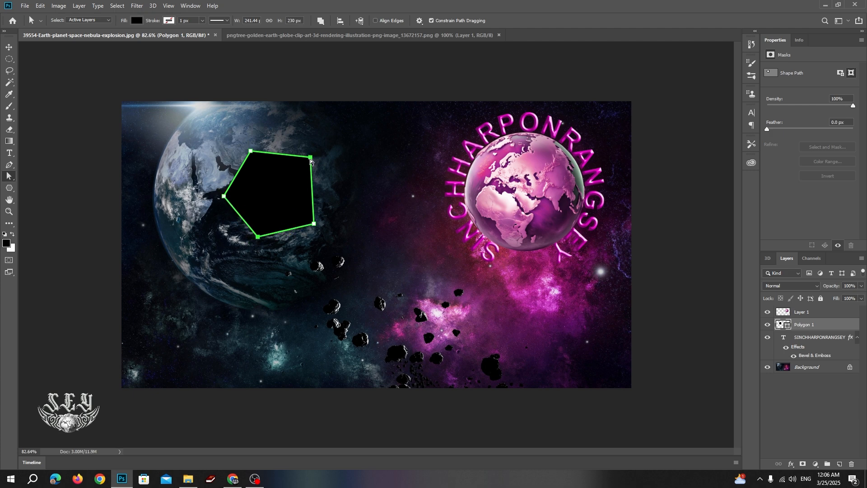
left_click_drag(311, 158, 307, 169)
left_click_drag(314, 224, 309, 222)
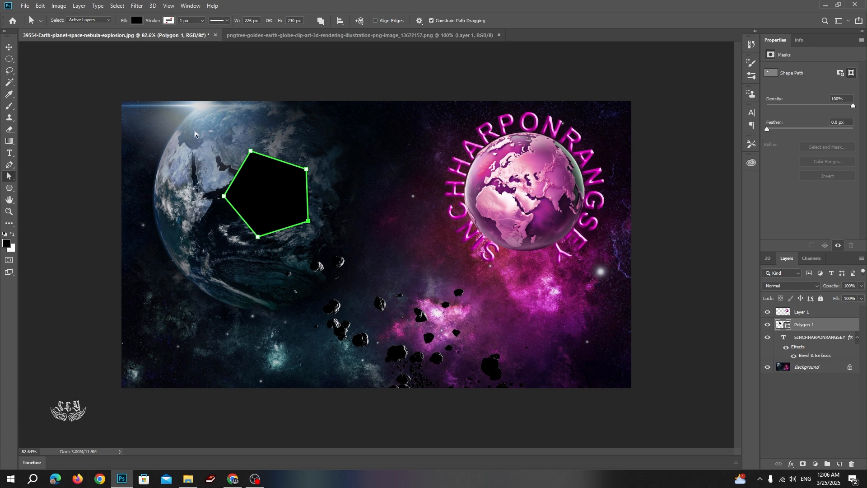
left_click_drag(195, 134, 341, 286)
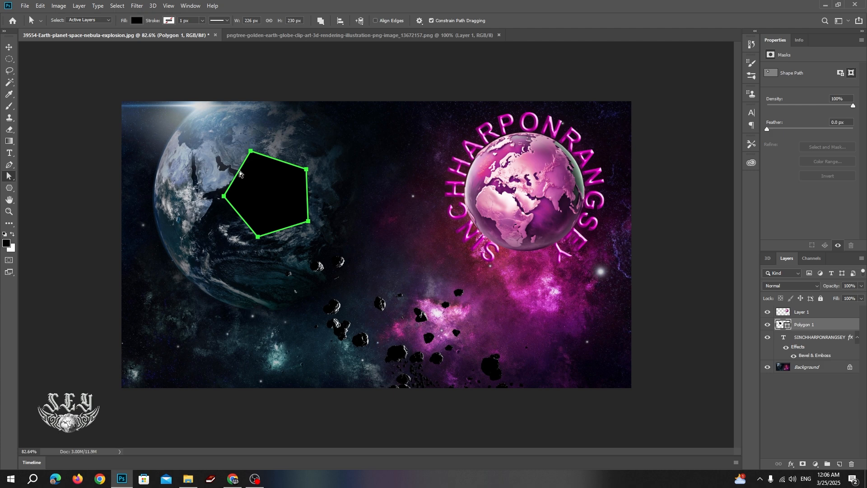
left_click_drag(263, 187, 328, 232)
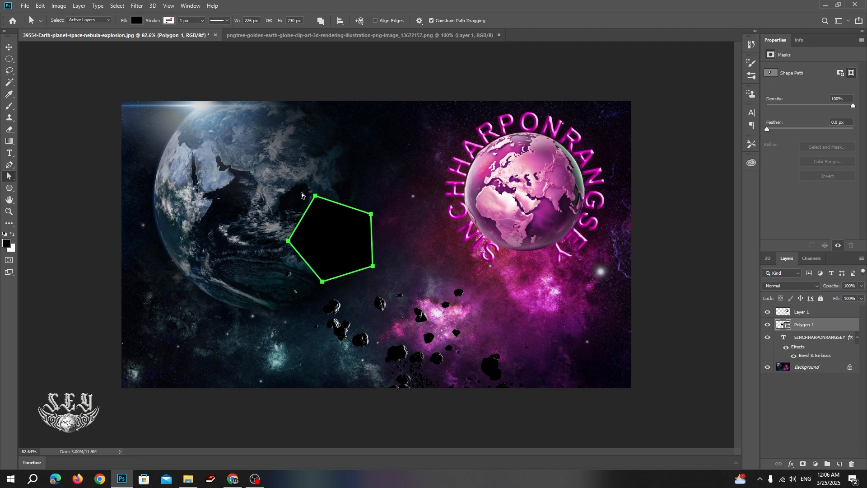
Set the pentagon's Fill to No Color, leaving only its outline.
left_click(136, 22)
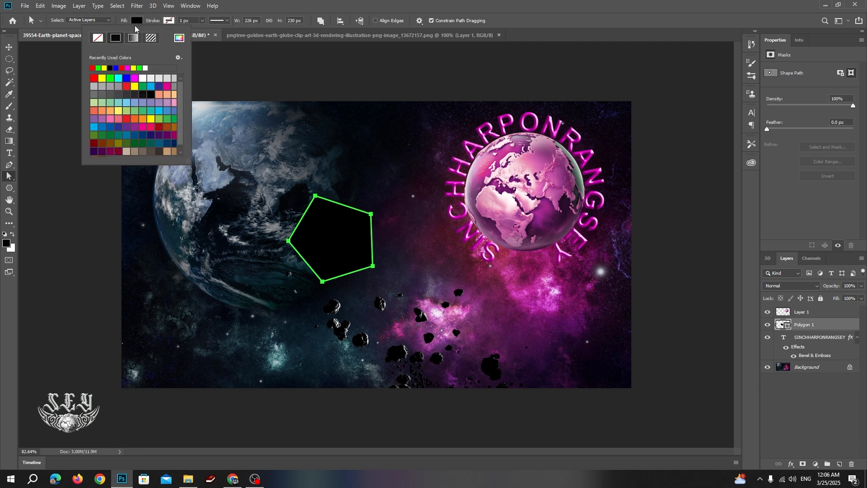
left_click(98, 38)
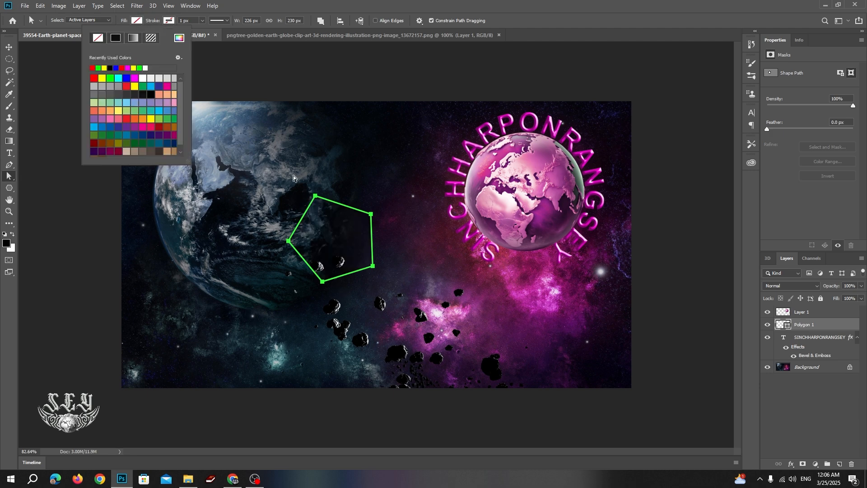
left_click(156, 17)
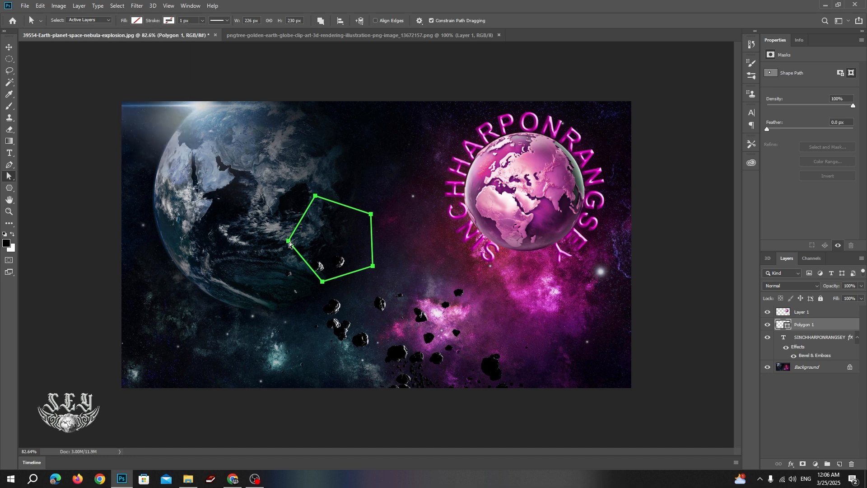
Move the hollow pentagon onto the lower part of the large Earth and deselect it.
left_click_drag(289, 244, 215, 266)
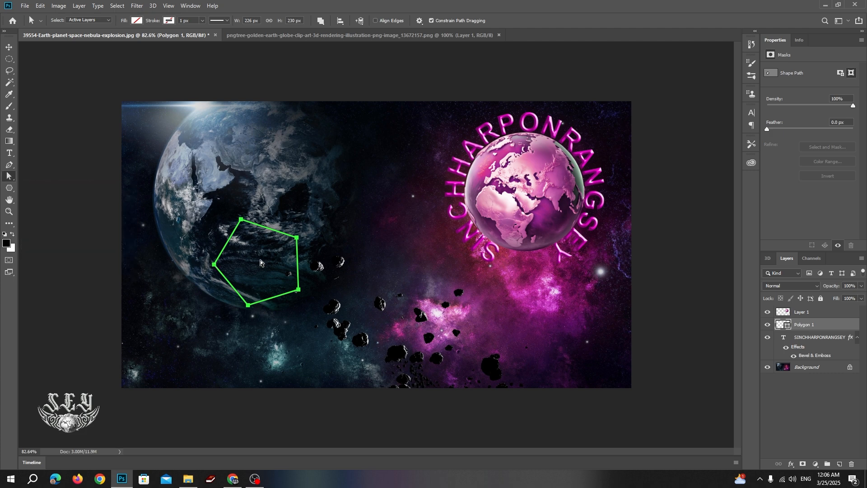
left_click(270, 267)
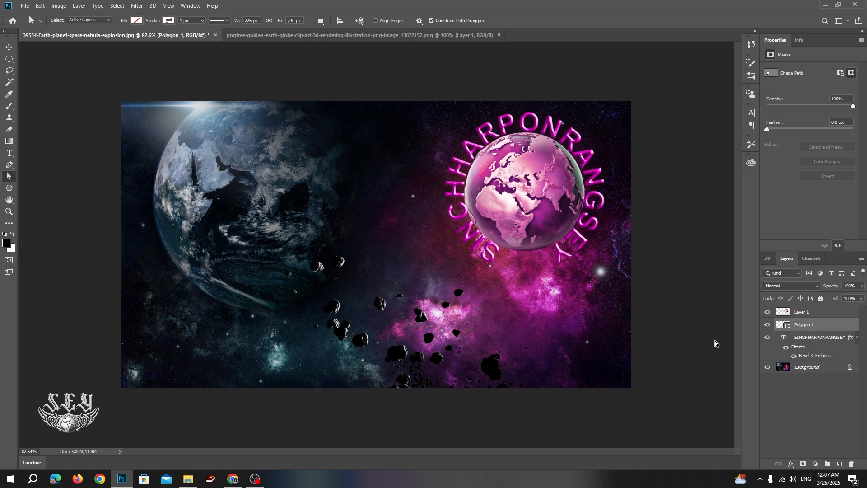
right_click(16, 179)
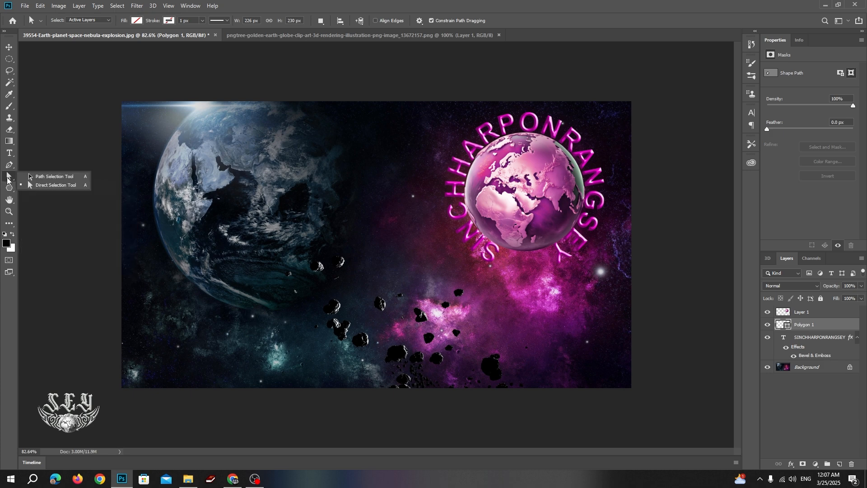
left_click(50, 176)
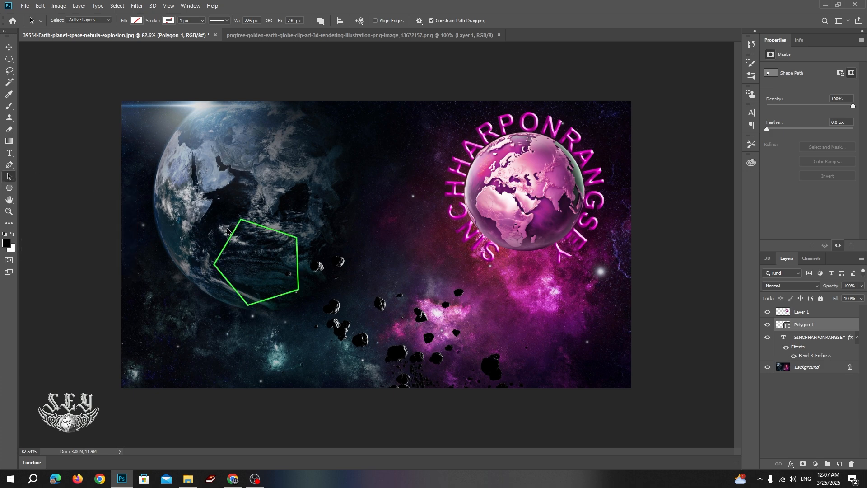
right_click(10, 177)
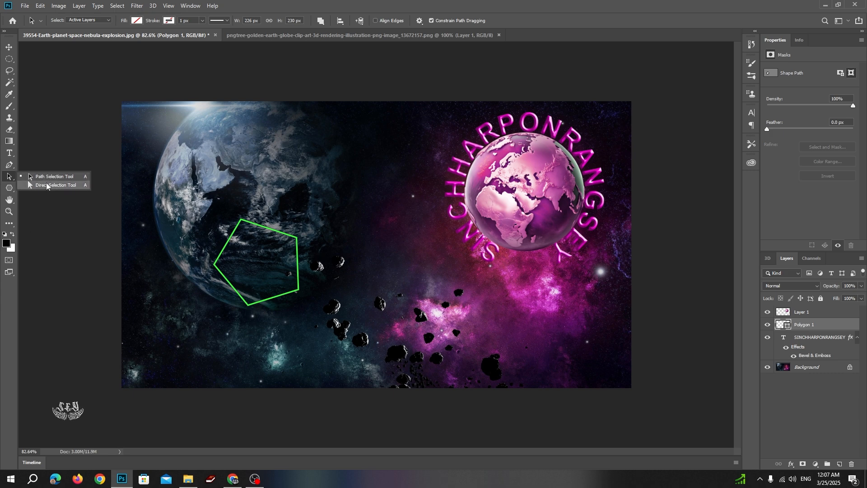
Reselect the pentagon path and move it down and left over the planet's lower right.
left_click(46, 185)
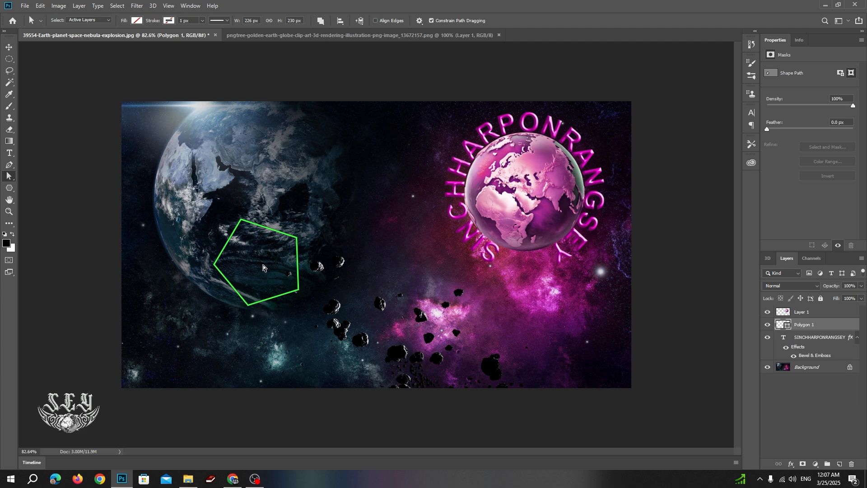
key("Return")
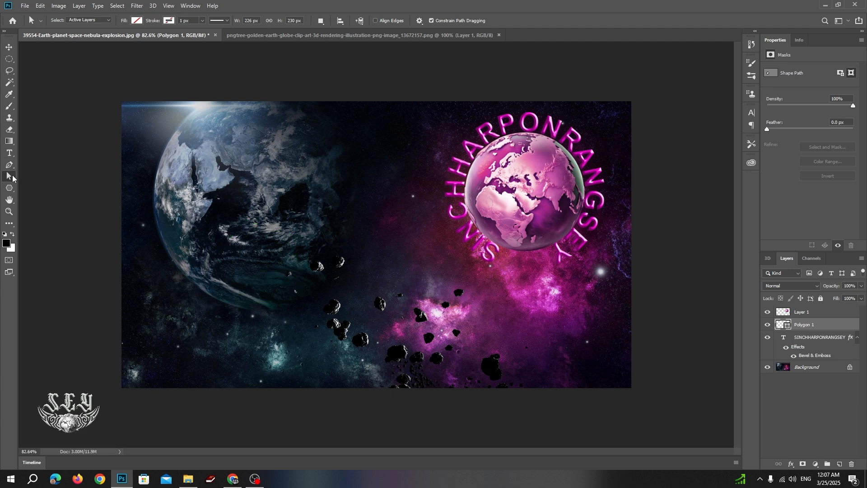
left_click(298, 262)
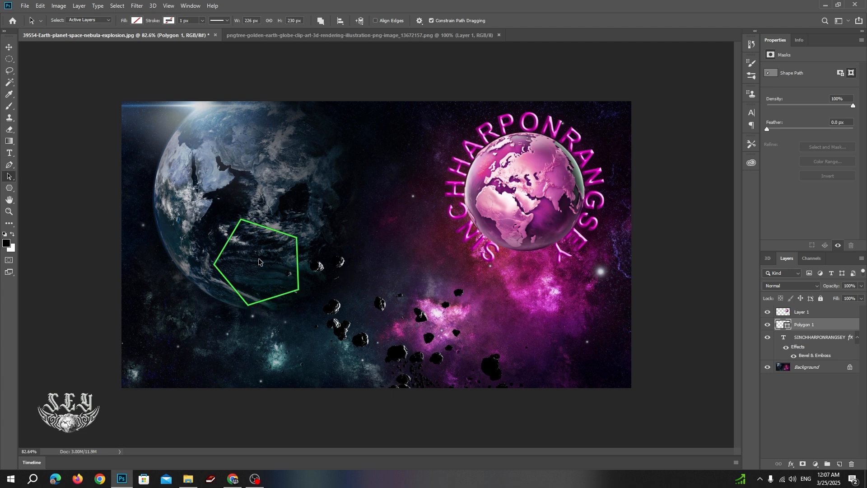
left_click_drag(259, 259, 327, 272)
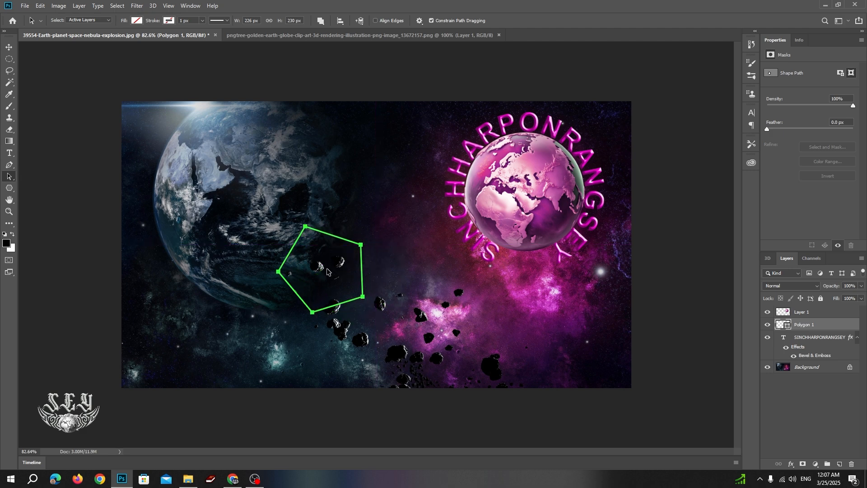
left_click_drag(282, 215, 383, 354)
left_click_drag(256, 207, 412, 354)
left_click(303, 227)
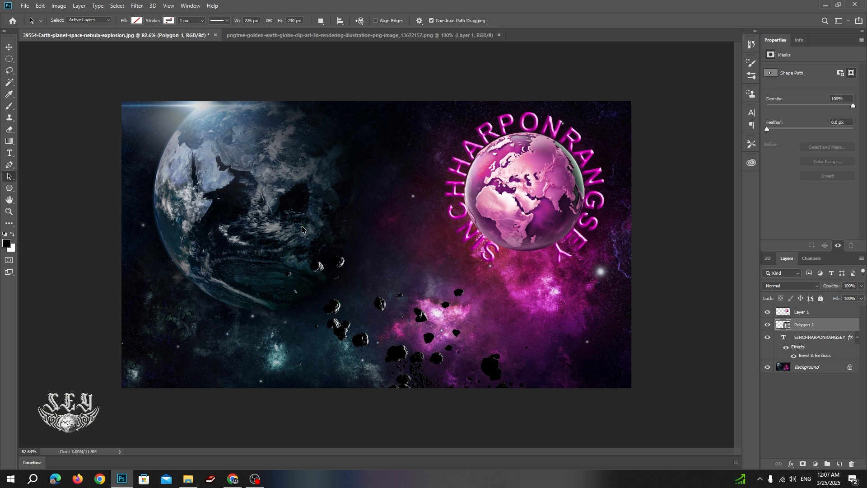
left_click(306, 228)
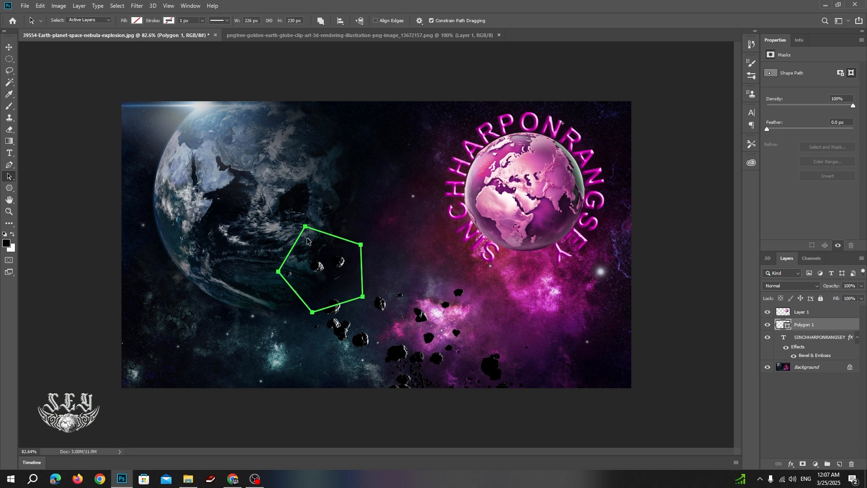
left_click_drag(307, 231, 257, 252)
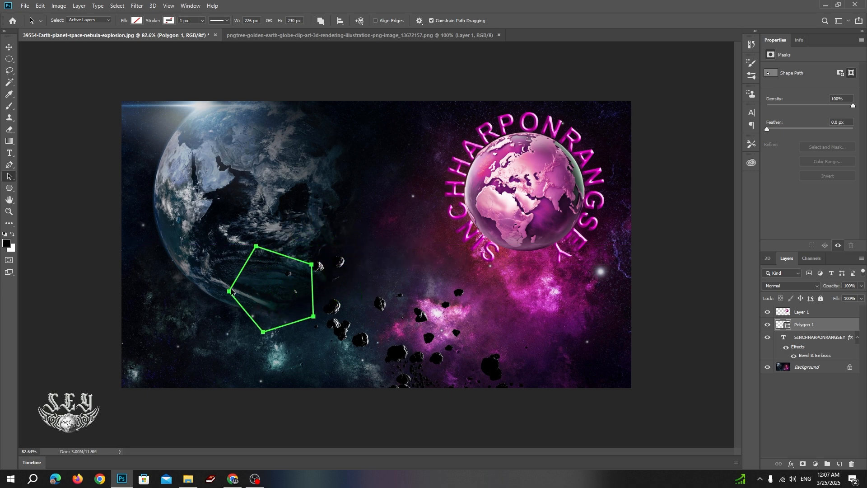
Drag the pentagon's corner points to reshape it to about 226 × 231 px.
left_click_drag(229, 292, 241, 304)
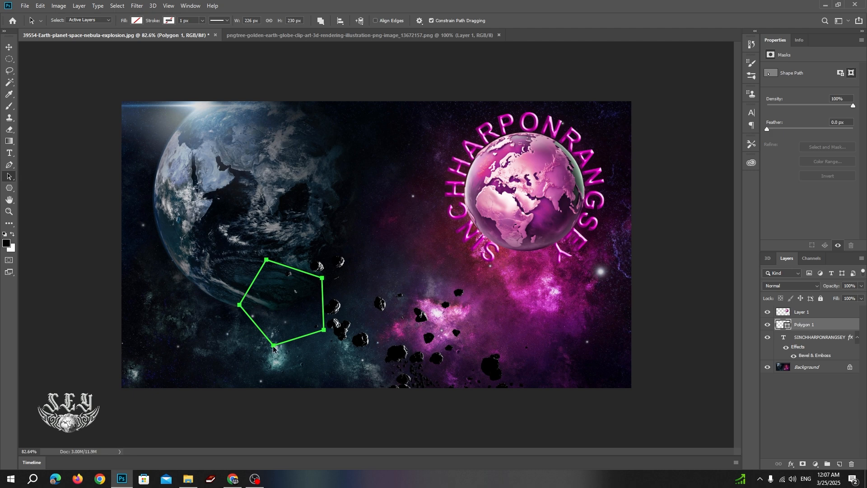
left_click_drag(274, 348, 257, 348)
left_click_drag(306, 278, 318, 269)
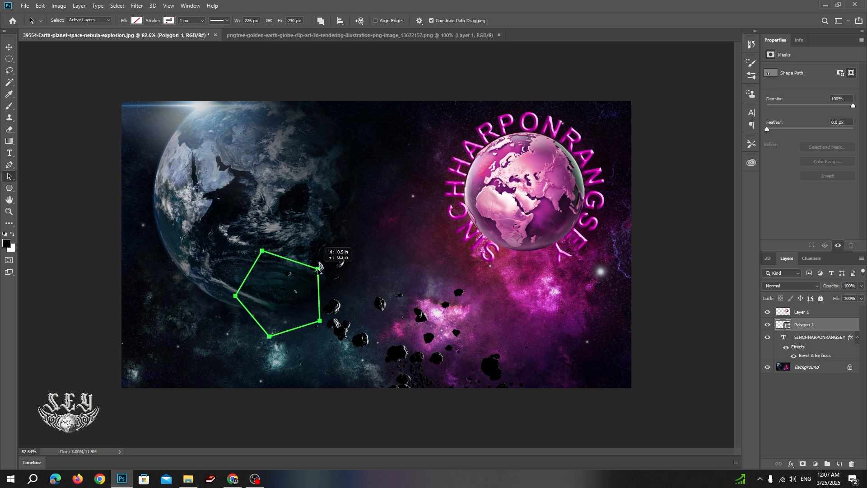
left_click(9, 176)
left_click(28, 180)
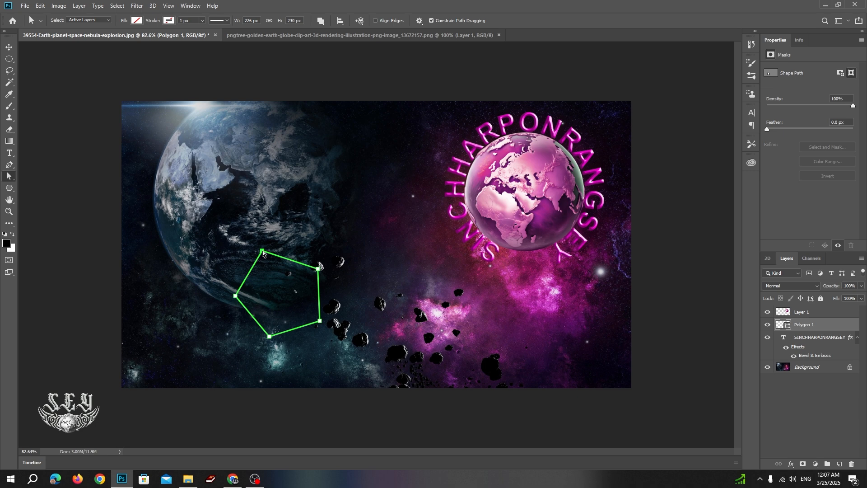
mouse_move(263, 252)
left_mouse_down()
mouse_move(270, 285)
mouse_move(262, 249)
mouse_move(267, 257)
left_mouse_up()
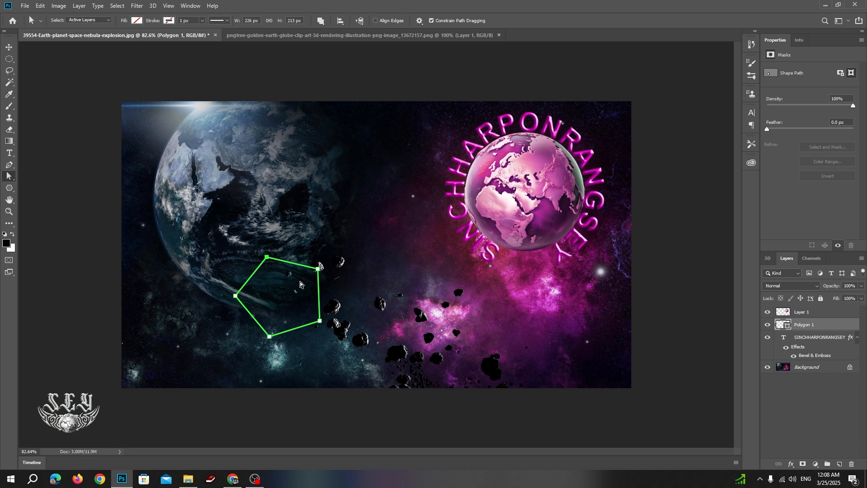
left_click_drag(268, 258, 267, 251)
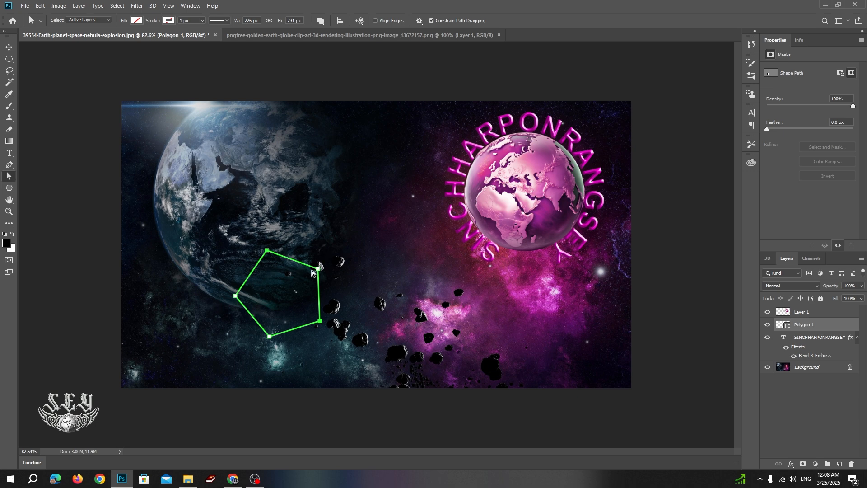
mouse_move(319, 271)
left_mouse_down()
mouse_move(330, 296)
mouse_move(321, 273)
left_mouse_up()
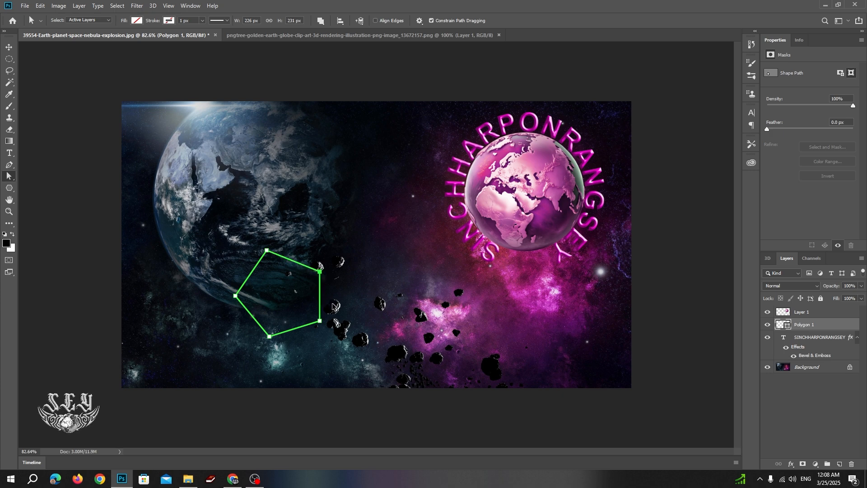
Rotate the pentagon about 52°, enlarge it to roughly 138%, and move it up about 90 px.
key("ctrl+t")
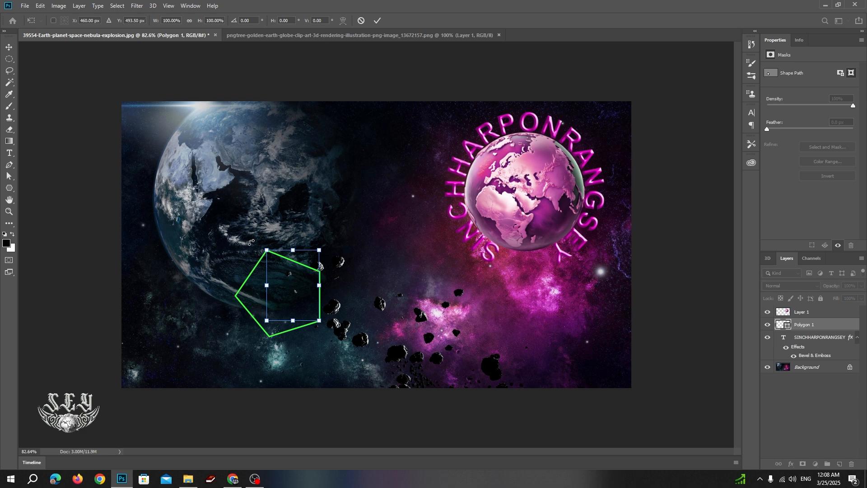
key("Escape")
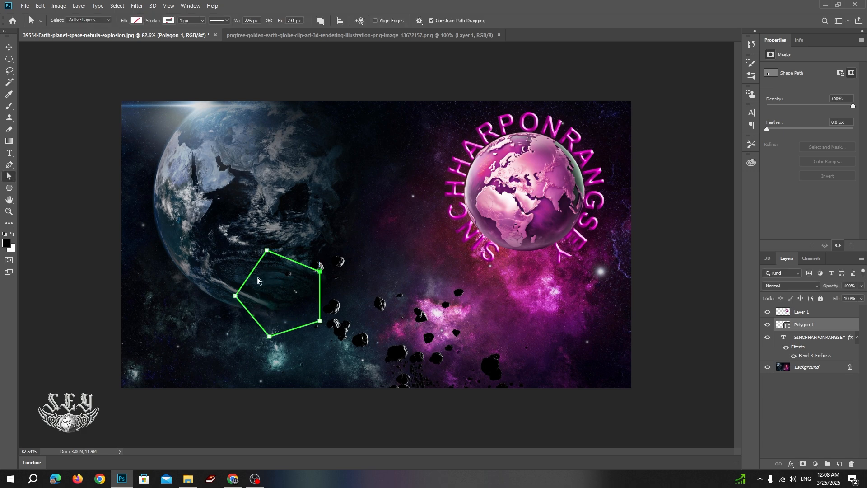
left_click_drag(195, 226, 354, 353)
key("ctrl+t")
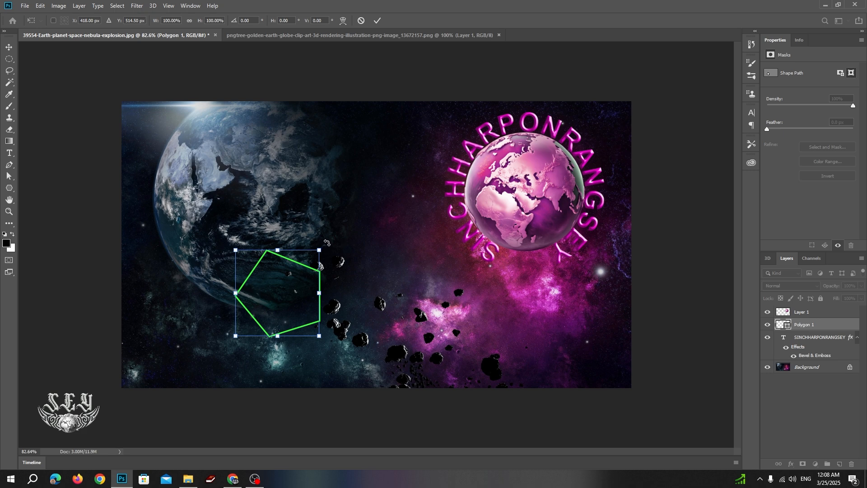
left_click_drag(327, 243, 335, 284)
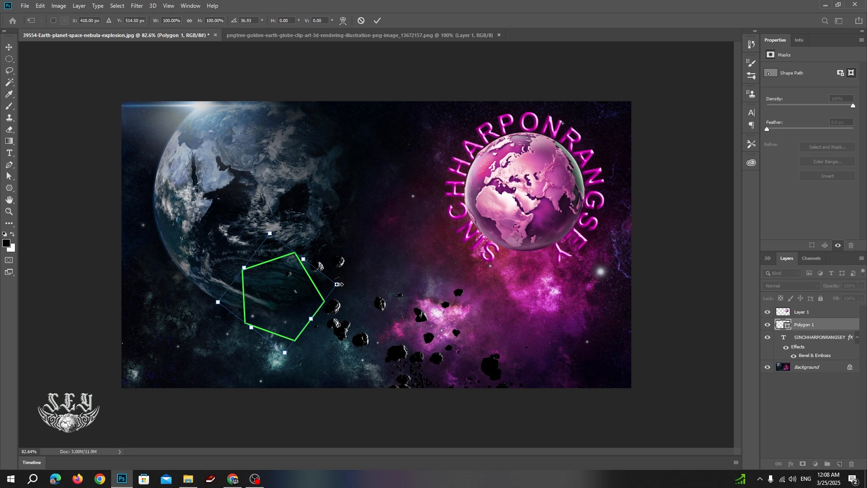
left_click_drag(336, 286, 382, 278)
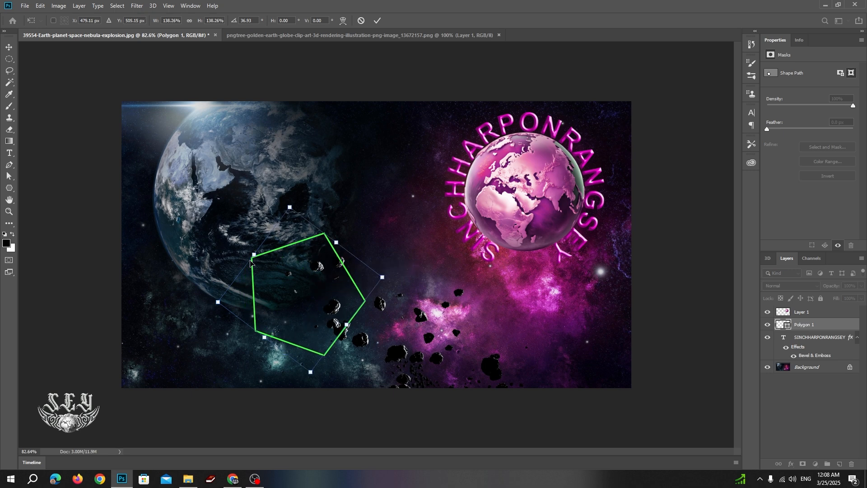
left_click_drag(219, 302, 244, 298)
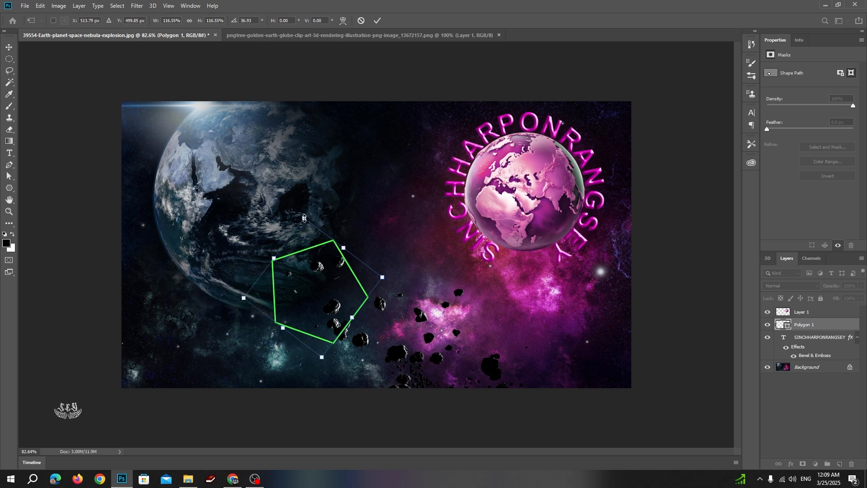
left_click_drag(302, 211, 323, 213)
key("Return")
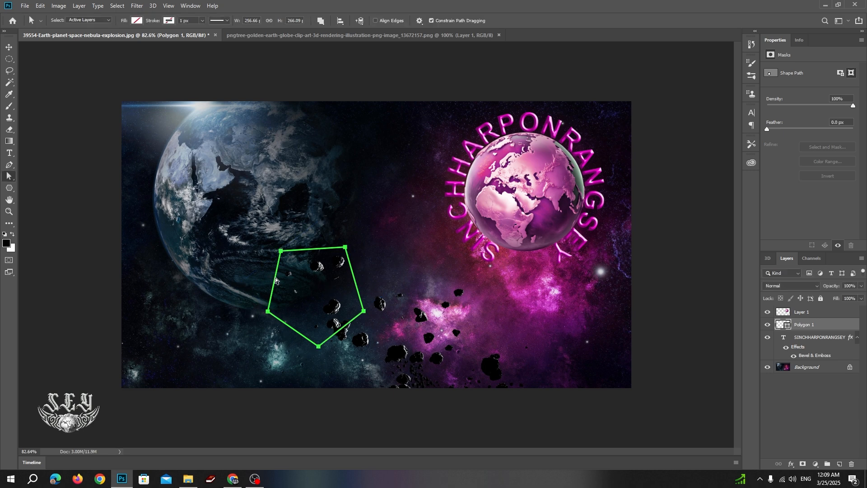
left_click_drag(275, 280, 281, 239)
Delete the pentagon's Polygon 1 layer and bring up the shape tool list.
key("Delete")
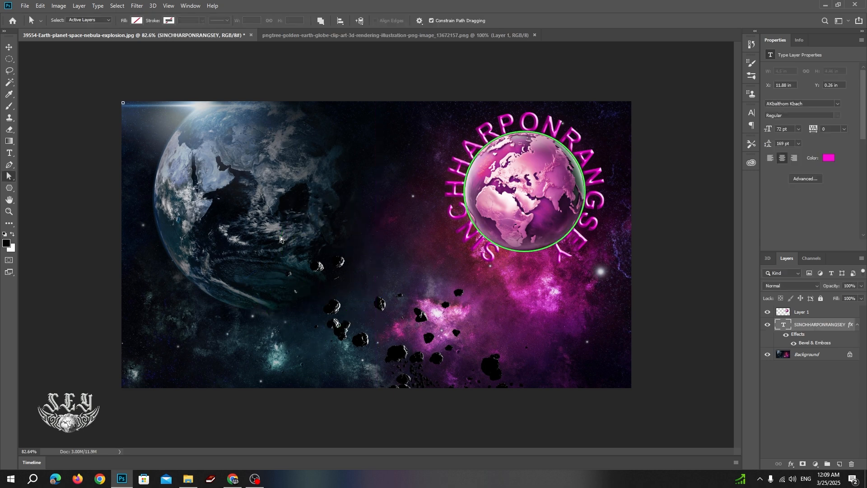
left_click(9, 189)
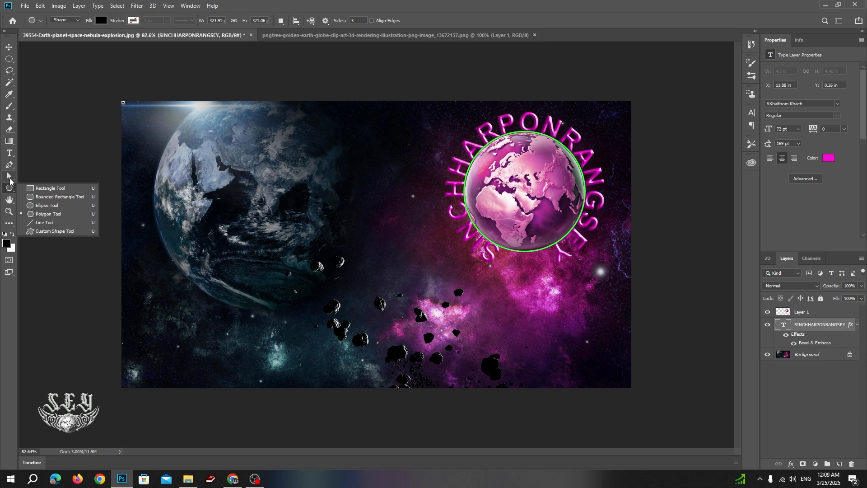
Draw a 440 px horizontal line across the dark planet and drag it with Direct Selection.
left_click(38, 222)
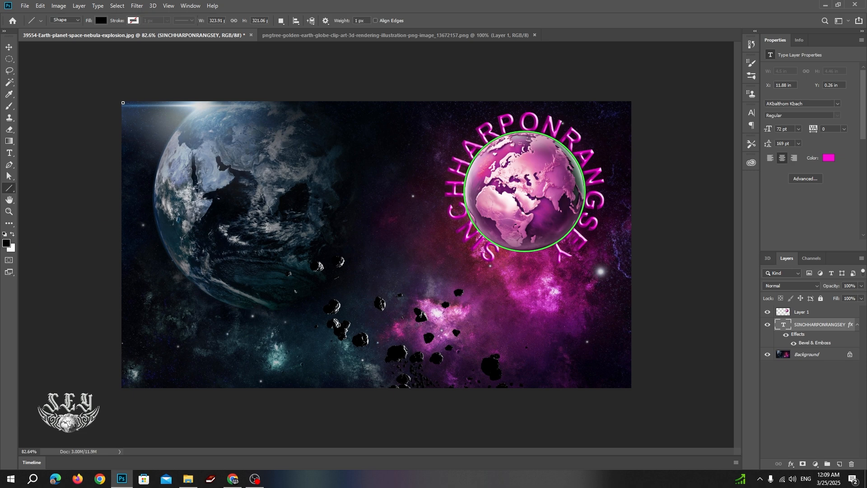
left_click_drag(201, 250, 364, 248)
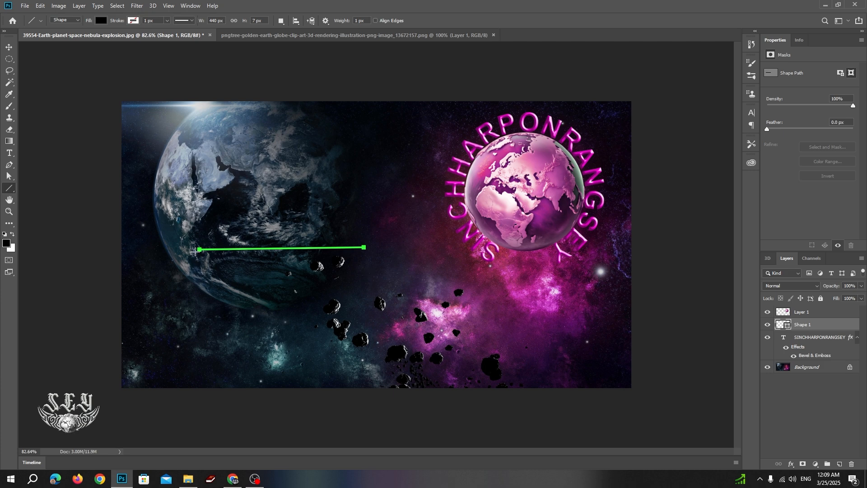
right_click(9, 193)
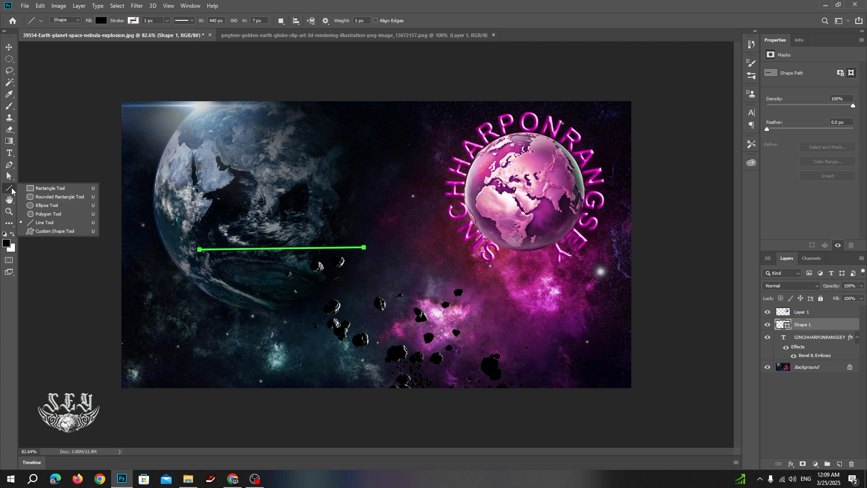
left_click(9, 176)
right_click(9, 175)
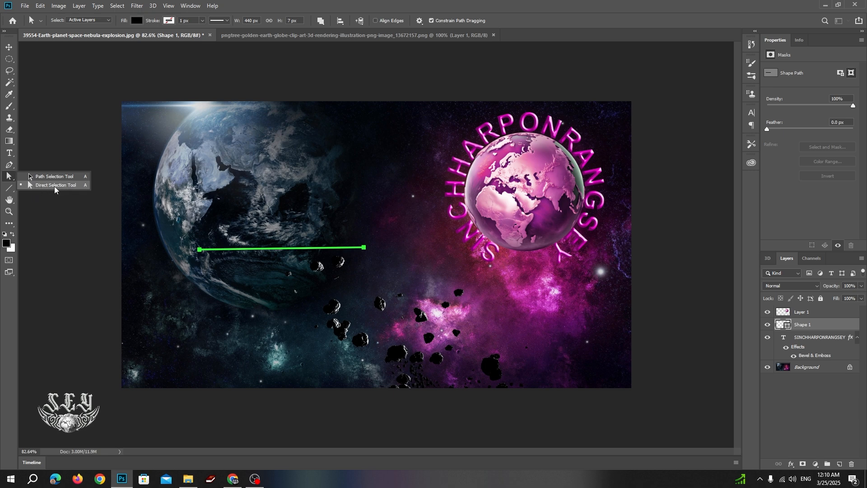
left_click(200, 252)
mouse_move(201, 252)
left_mouse_down()
mouse_move(209, 241)
mouse_move(209, 255)
left_mouse_up()
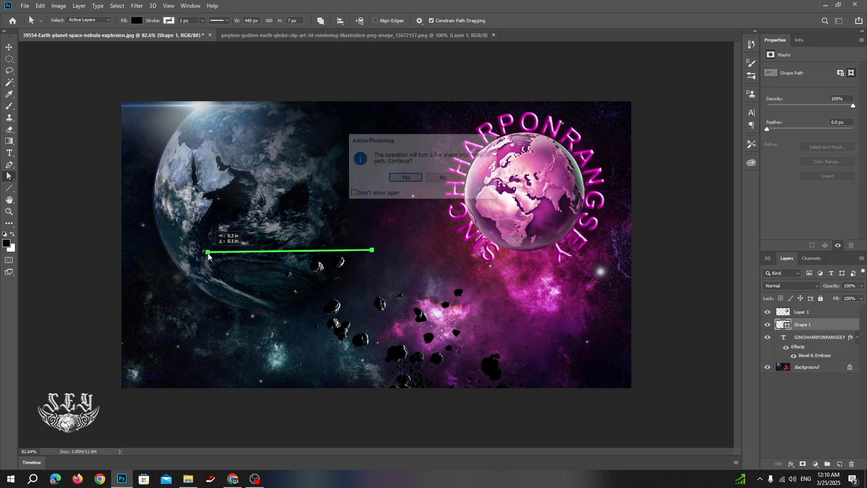
Convert the line to a regular path and drag its anchors into a triangle, then a diamond.
left_click(405, 178)
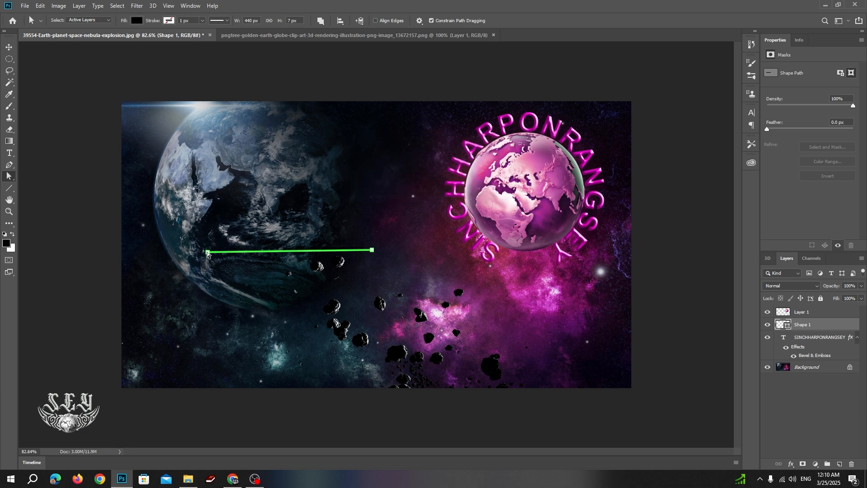
left_click_drag(208, 252, 296, 174)
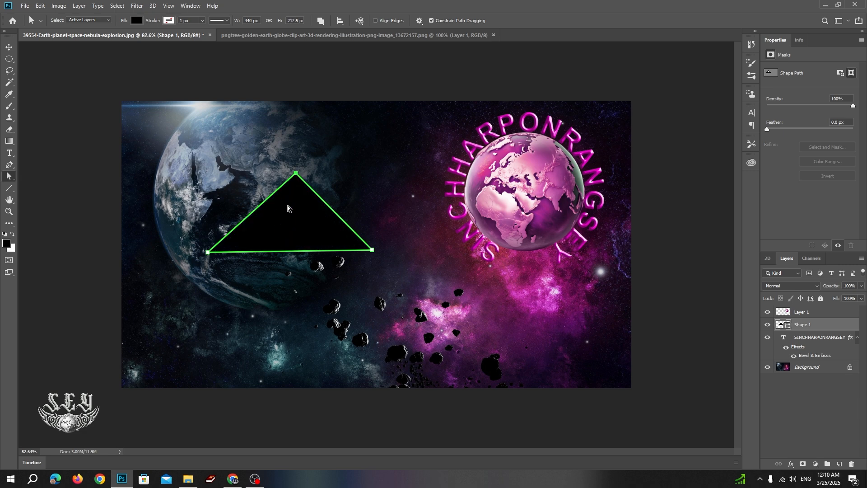
mouse_move(297, 175)
left_mouse_down()
mouse_move(311, 180)
mouse_move(296, 173)
left_mouse_up()
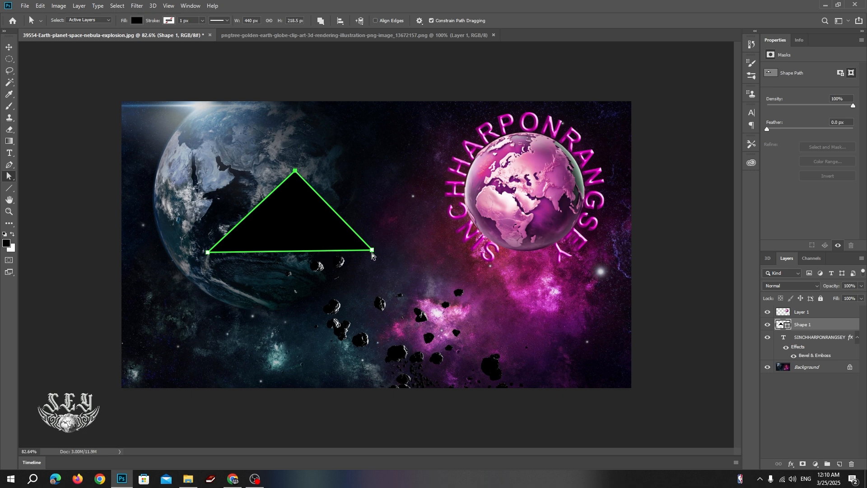
left_click_drag(372, 251, 277, 332)
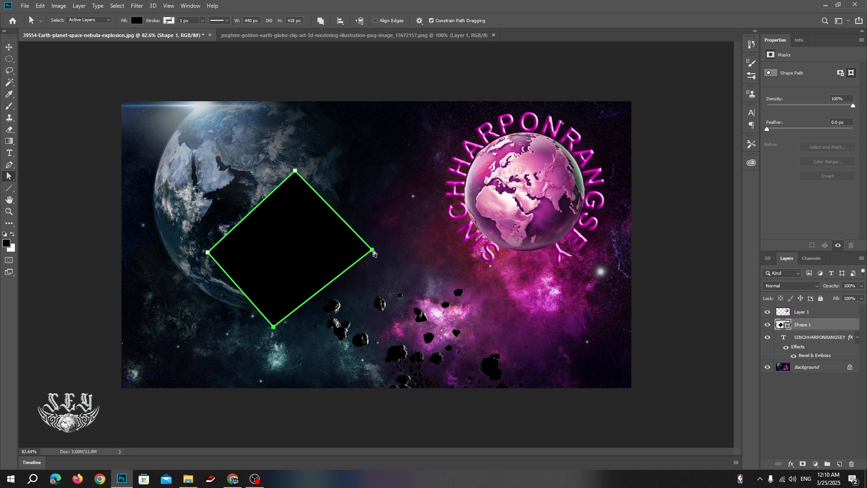
left_click_drag(373, 251, 371, 270)
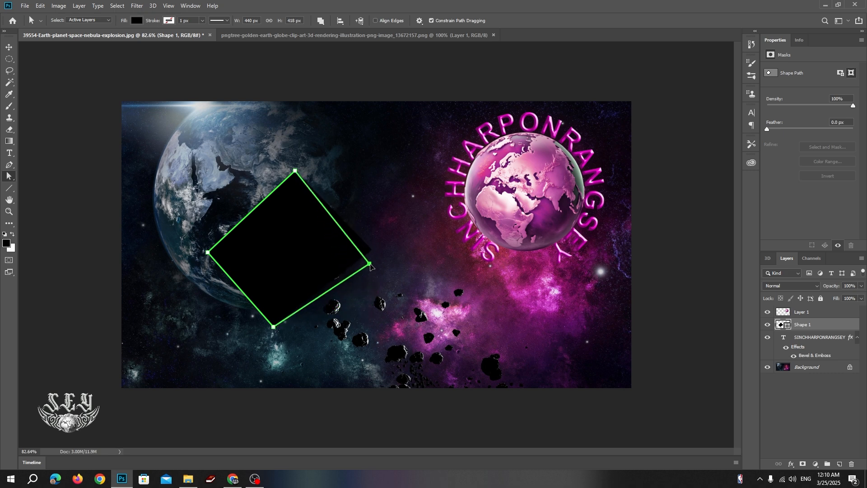
left_click_drag(295, 170, 295, 220)
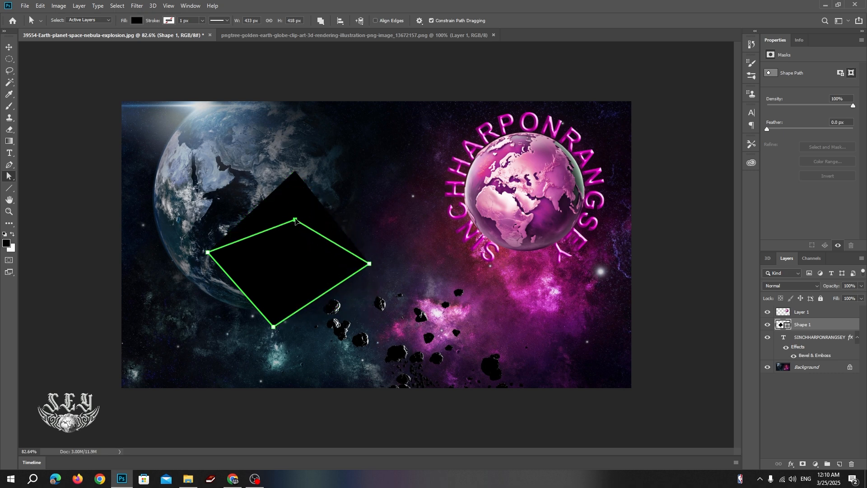
left_click_drag(208, 252, 190, 217)
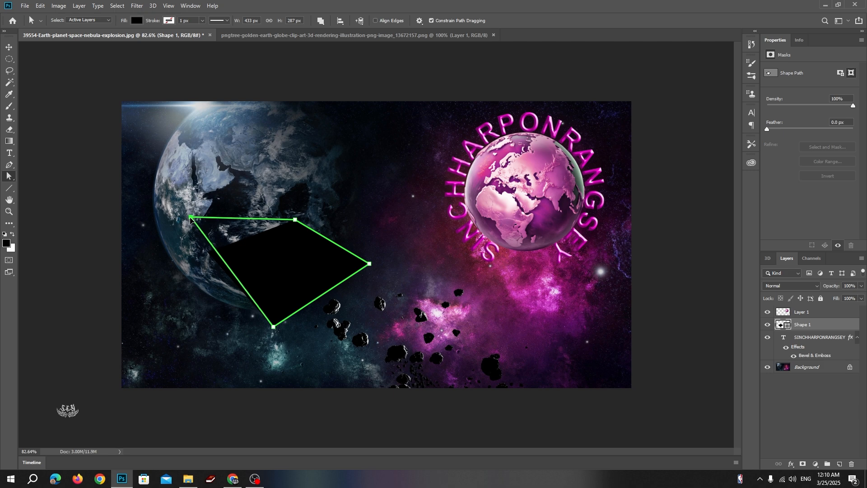
left_click_drag(188, 258, 188, 257)
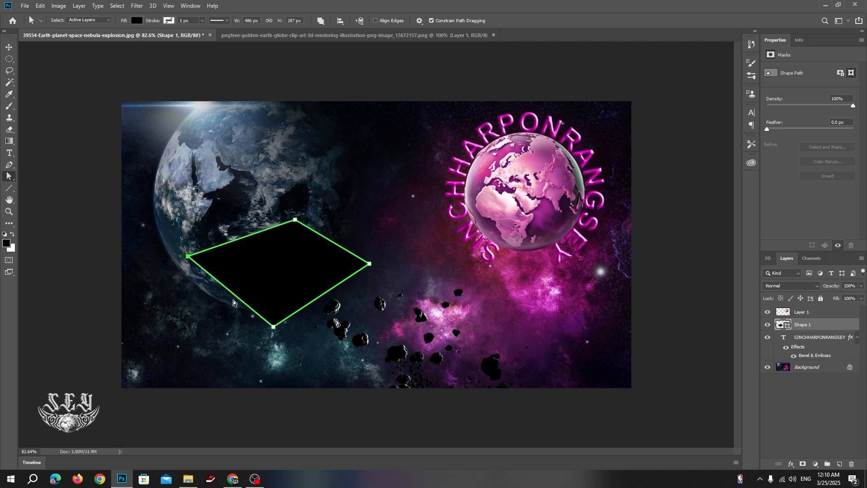
left_click_drag(296, 223, 292, 213)
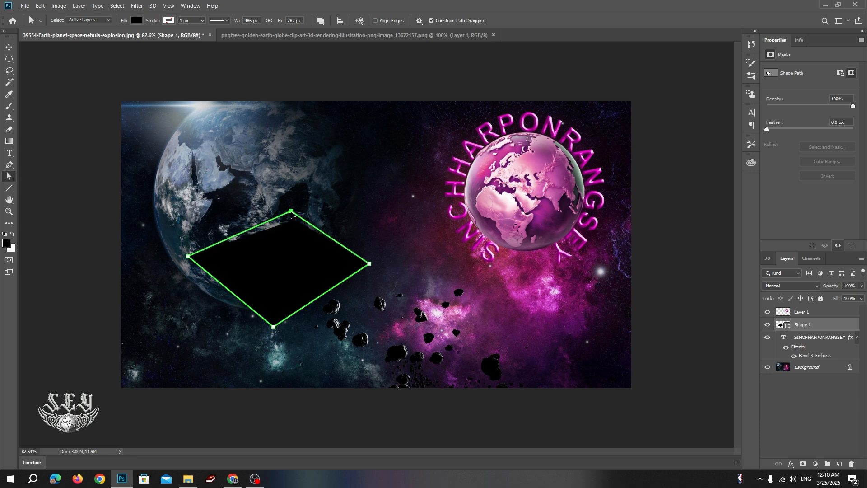
Undo the last four anchor edits to step the shape back toward the line.
key("ctrl+z")
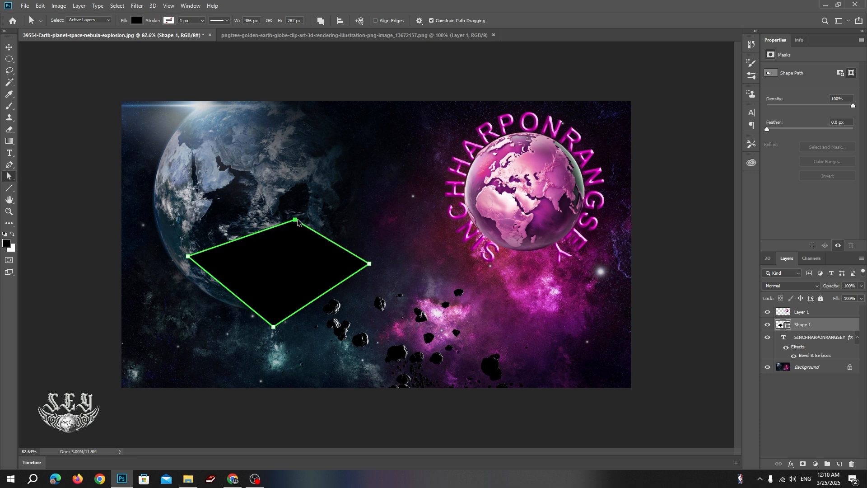
key("ctrl+z")
key("ctrl+z")
key("ctrl+z")
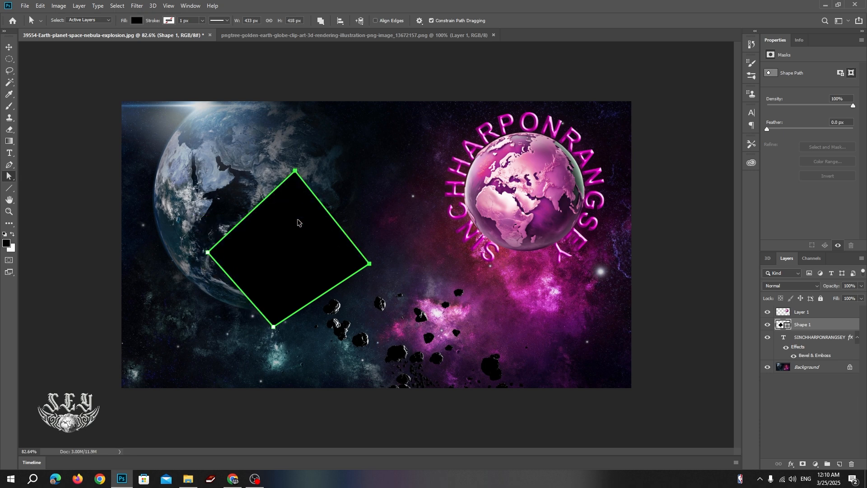
key("ctrl+z")
key("ctrl+z")
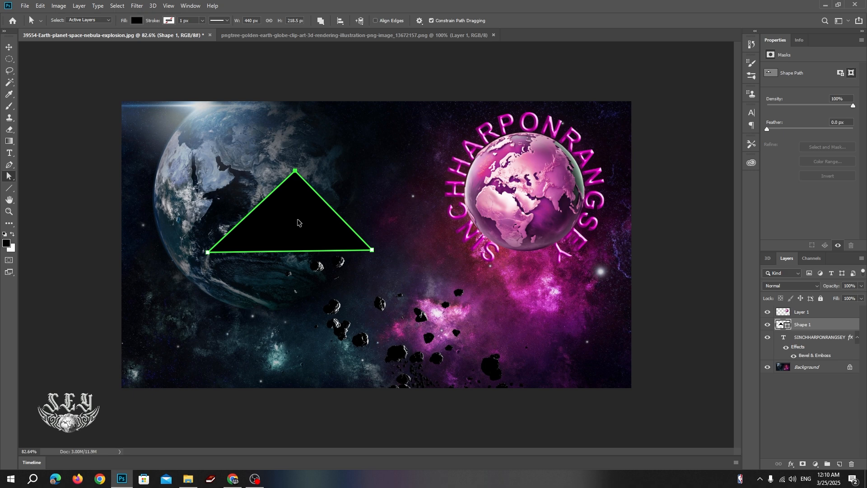
key("ctrl+z")
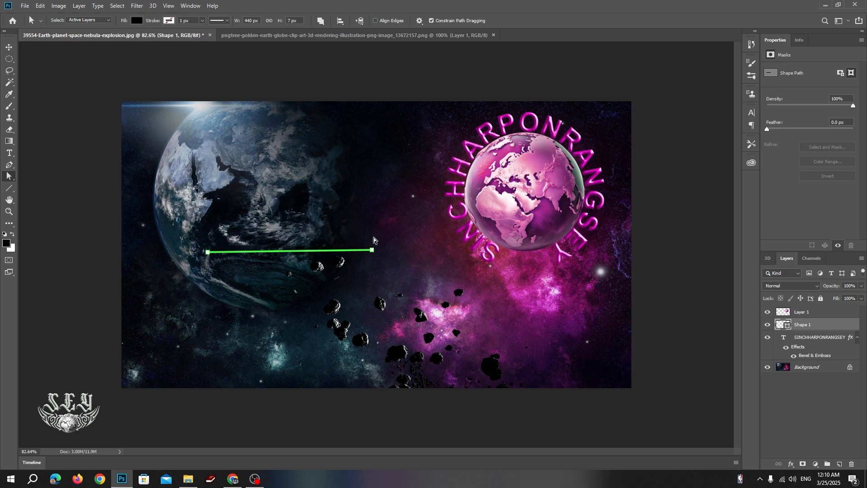
Redo to the triangle, undo back to the line, then stretch it into a 441 × 201.5 px rectangle.
key("ctrl+shift+z")
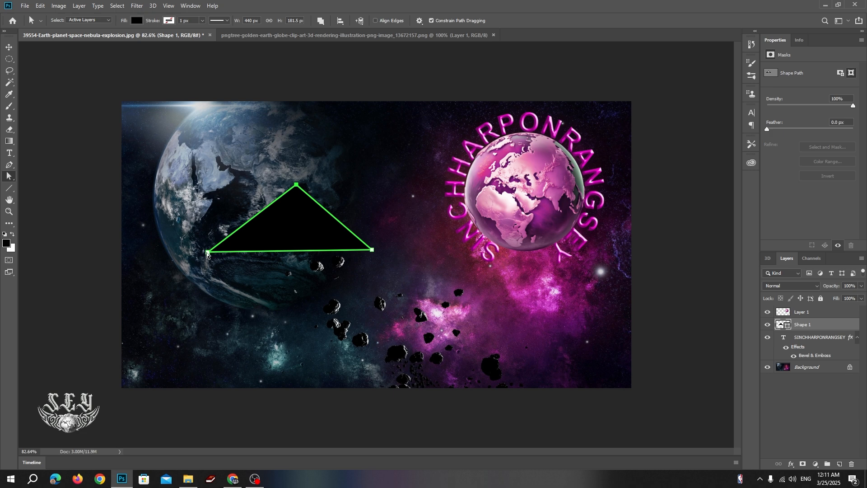
left_click_drag(207, 252, 246, 329)
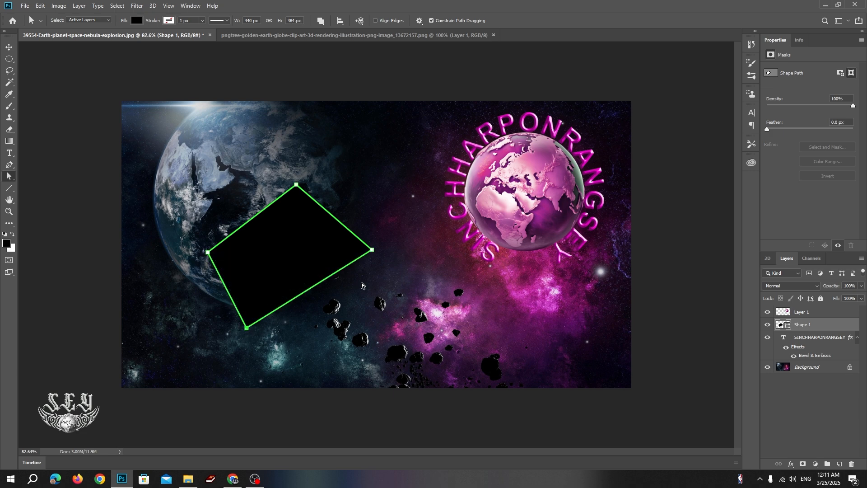
mouse_move(373, 251)
left_mouse_down()
mouse_move(361, 299)
mouse_move(369, 261)
left_mouse_up()
key("ctrl+z")
key("ctrl+z")
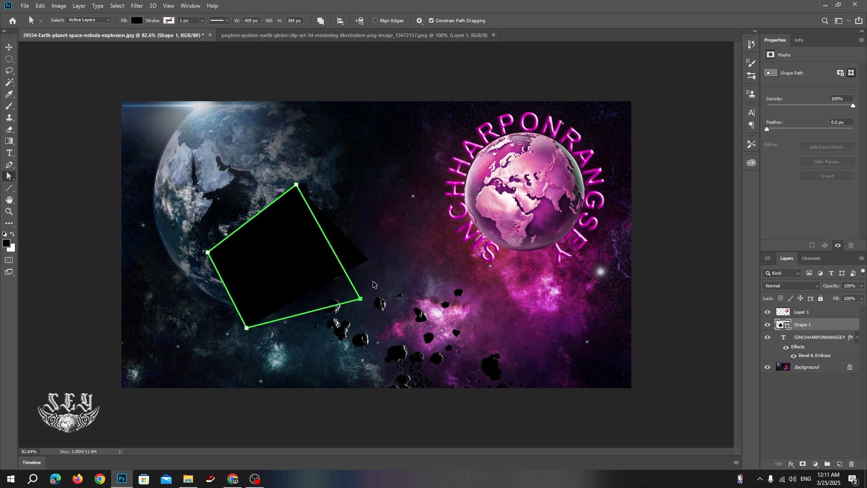
key("ctrl+z")
key("ctrl+z")
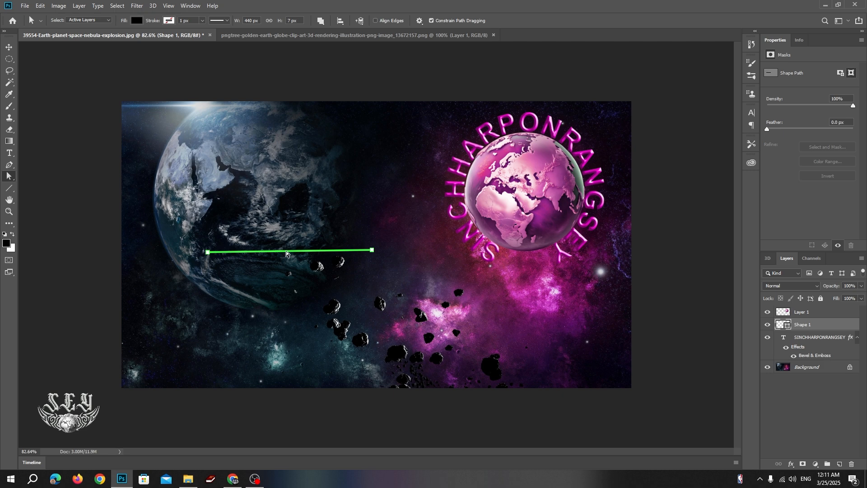
left_click_drag(286, 254, 285, 180)
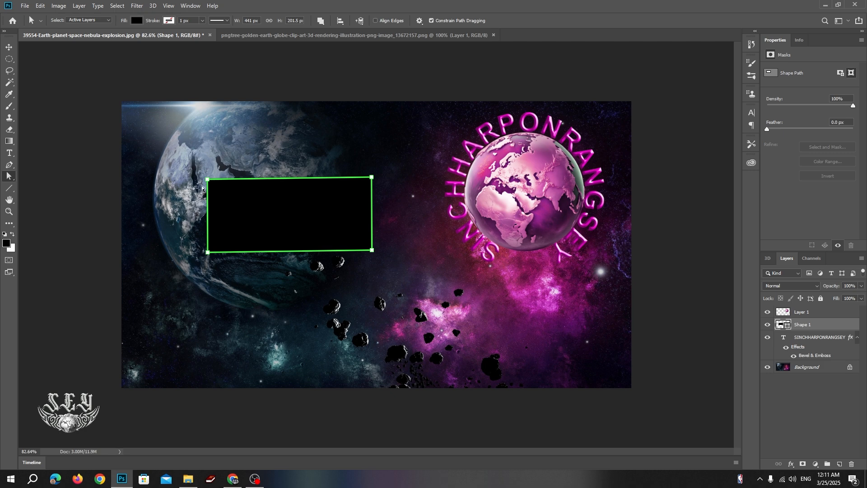
right_click(10, 179)
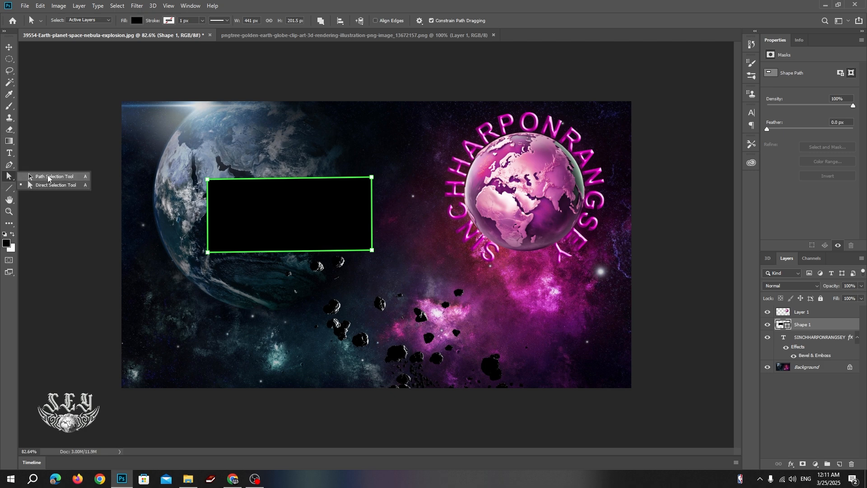
Revert the rectangle to a 440 × 7 px line and move it higher across the planet.
left_click(47, 177)
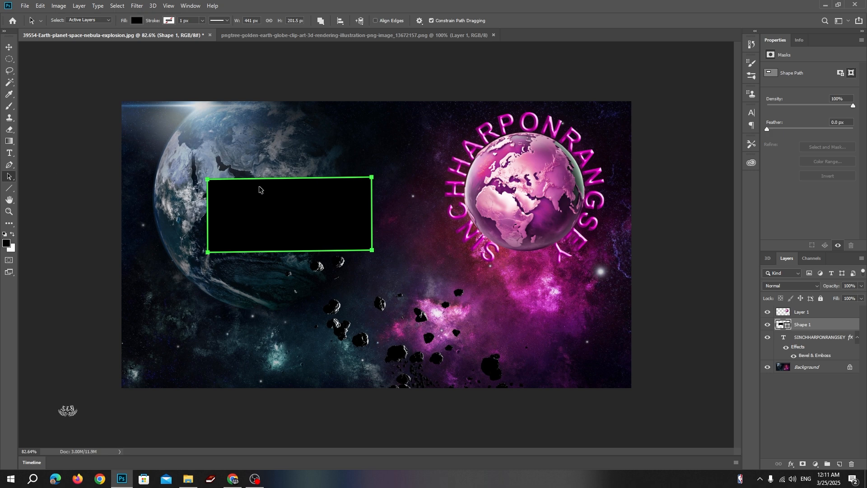
key("ctrl+z")
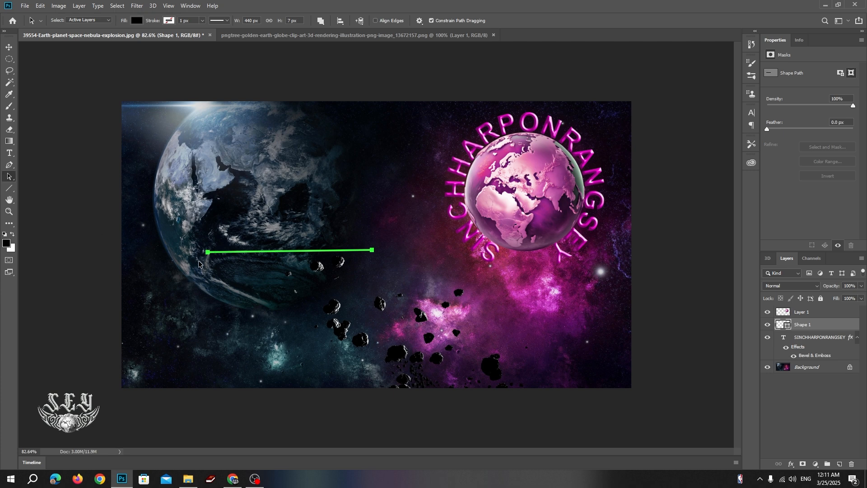
mouse_move(208, 253)
left_mouse_down()
mouse_move(223, 225)
mouse_move(211, 287)
mouse_move(213, 251)
mouse_move(214, 268)
left_mouse_up()
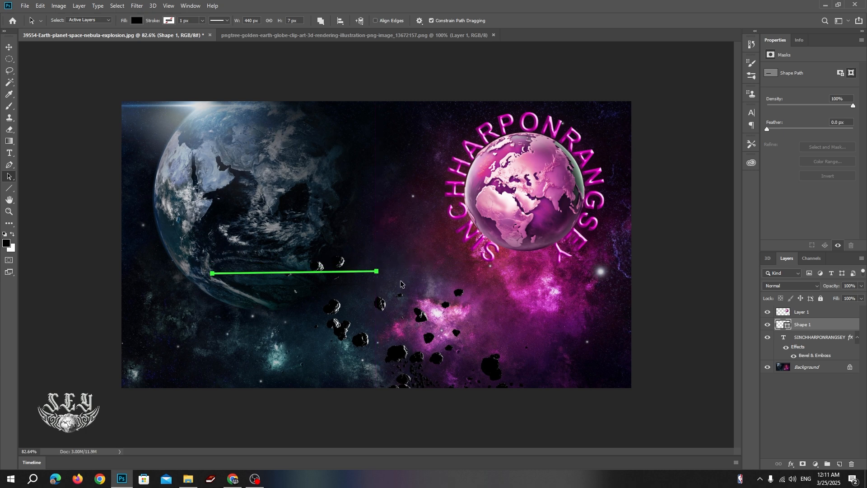
left_click_drag(378, 273, 403, 203)
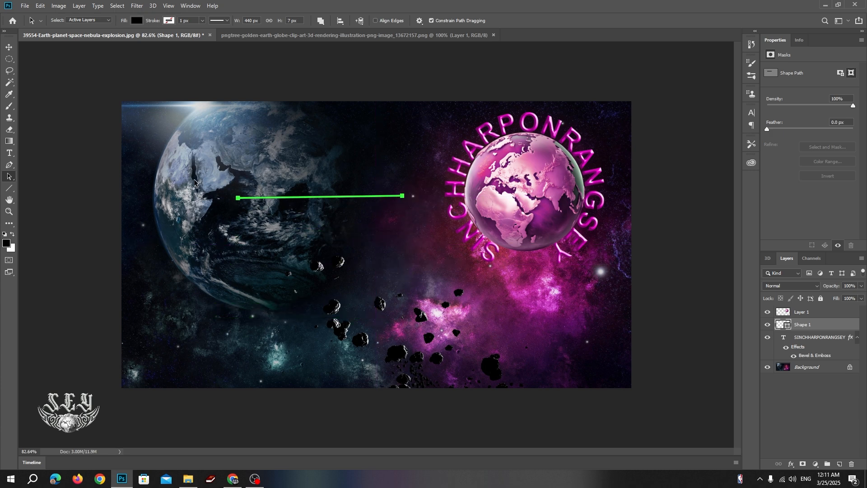
left_click_drag(219, 178, 422, 267)
left_click_drag(239, 201, 220, 210)
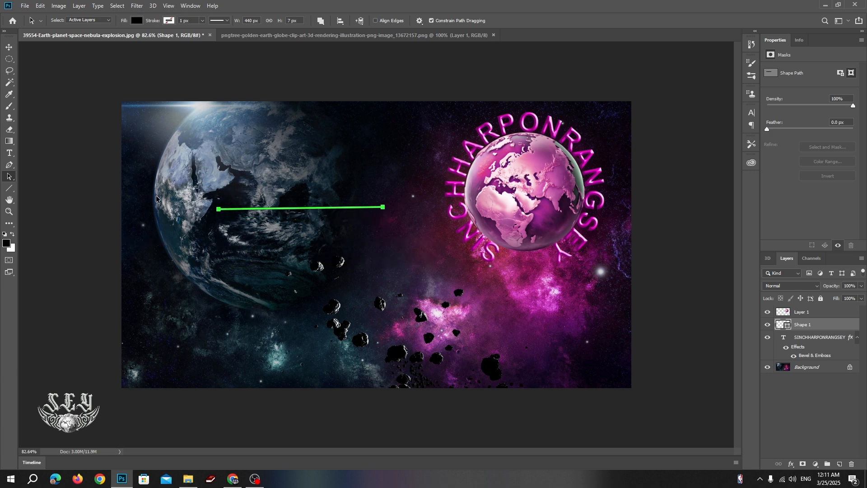
left_click(13, 190)
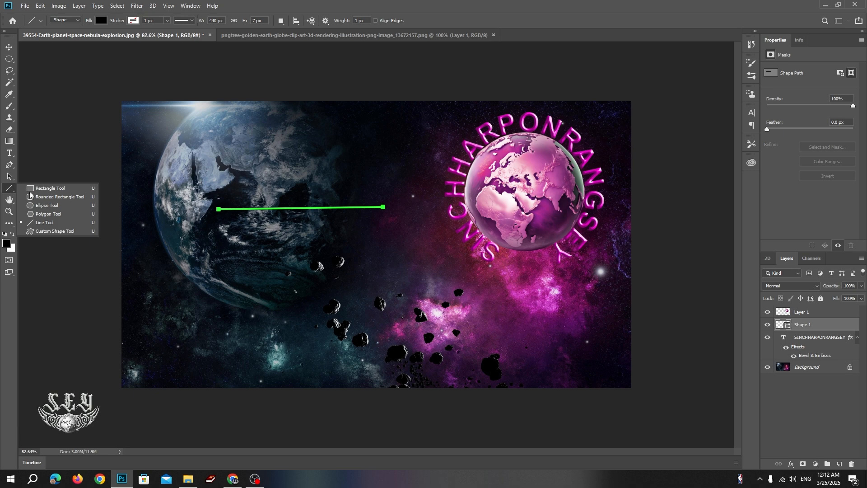
Undo the line's moves, then draw and undo a flattened heart with the Custom Shape tool.
left_click(47, 231)
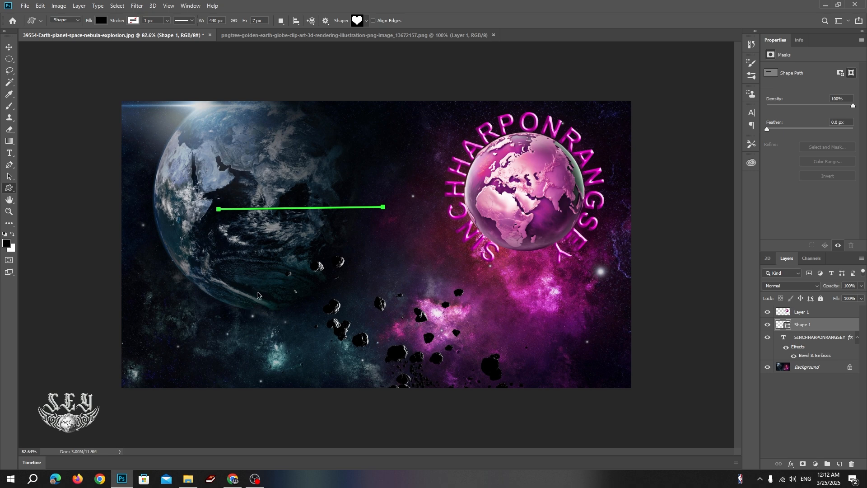
key("ctrl+z")
key("ctrl+z")
key("ctrl+z")
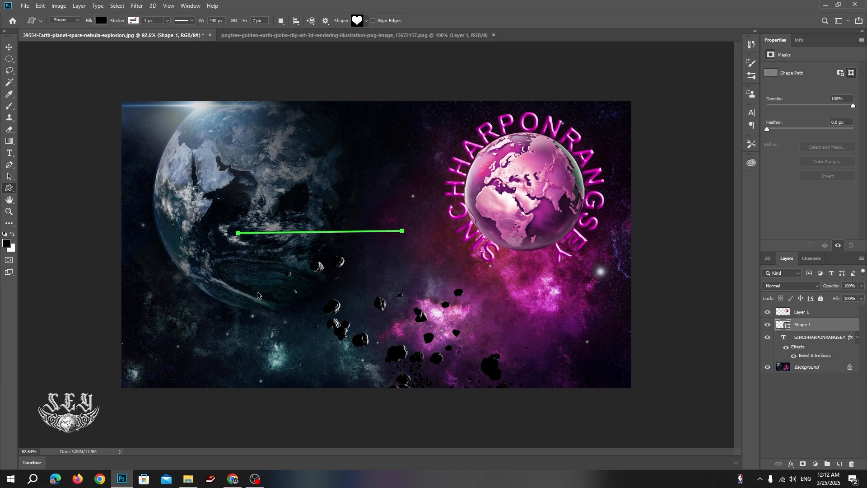
key("ctrl+z")
key("ctrl+z")
key("ctrl+z")
key("ctrl+z")
key("ctrl+z")
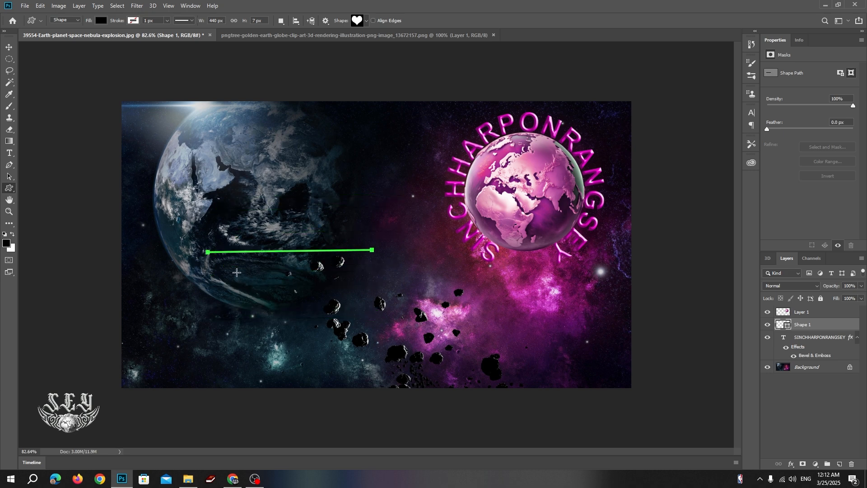
left_click_drag(189, 233, 339, 237)
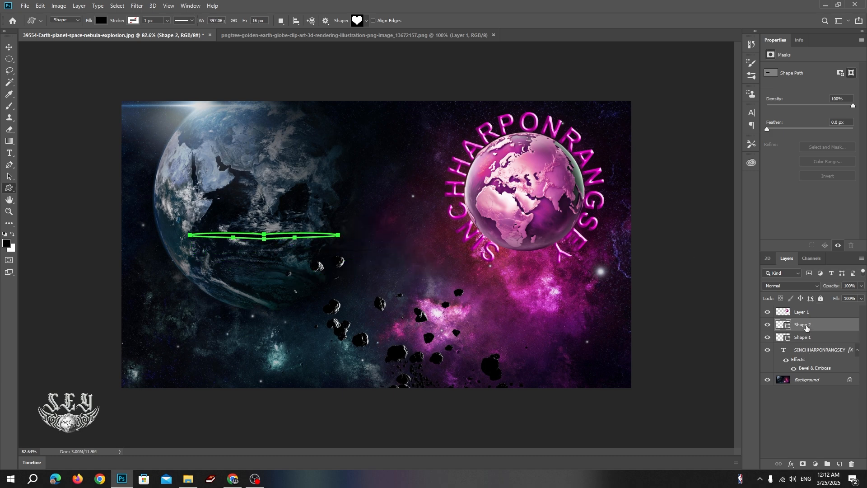
key("ctrl+z")
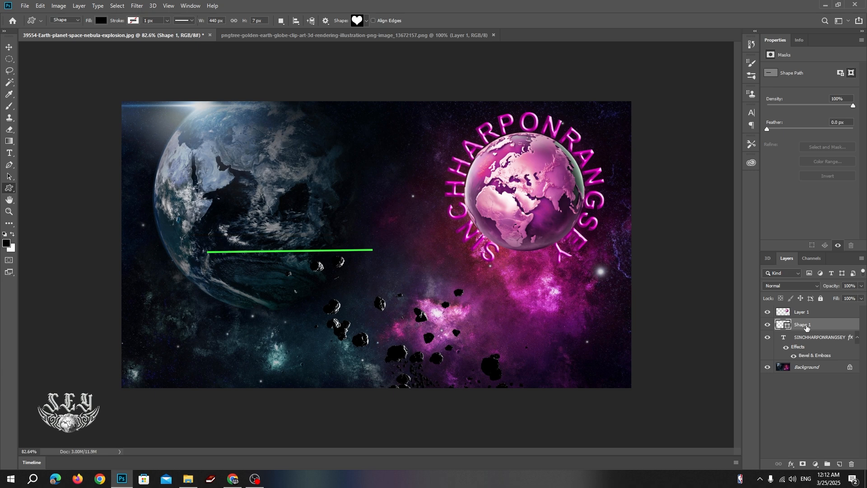
Delete the leftover Shape 1 line layer.
key("Delete")
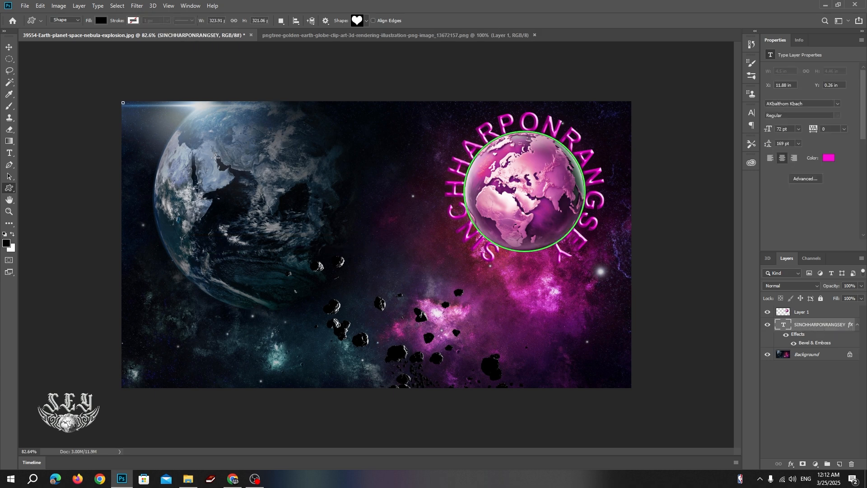
right_click(9, 191)
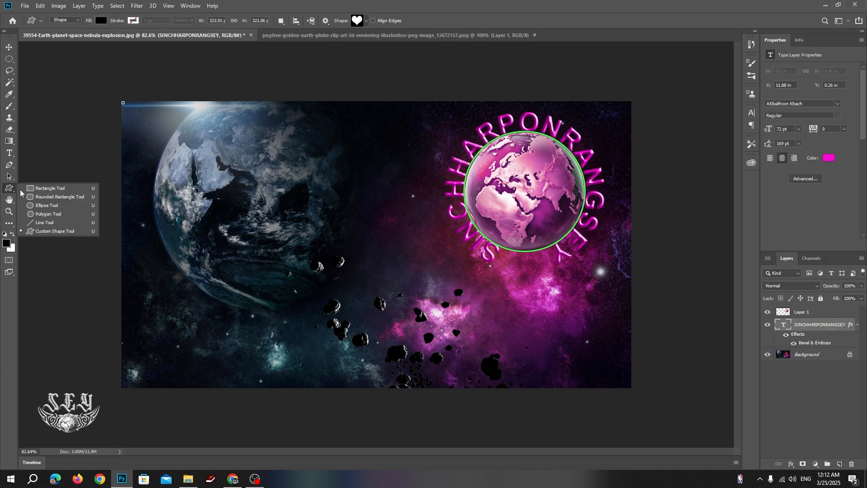
left_click(45, 233)
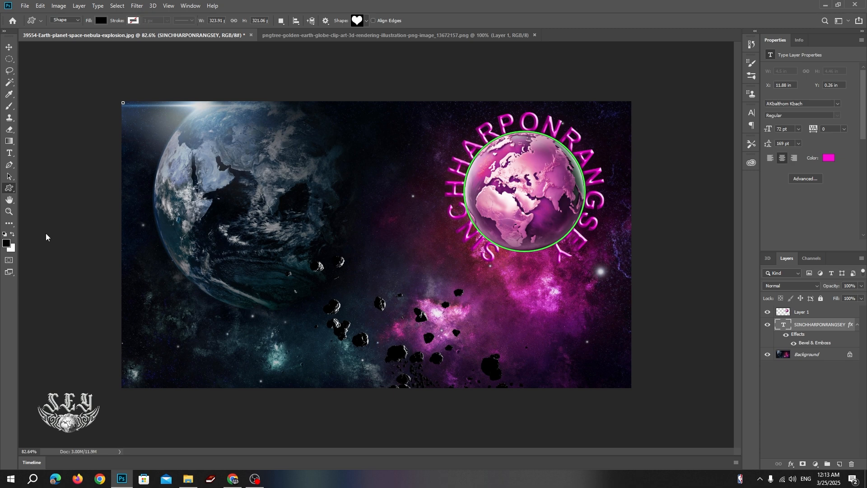
Draw a 335 × 251 px heart over the dark planet and fill it red.
left_click_drag(206, 184, 330, 277)
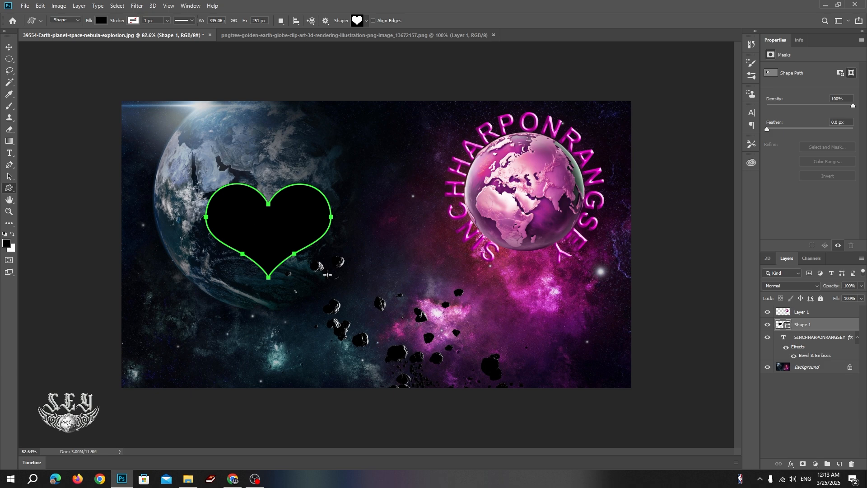
left_click(102, 20)
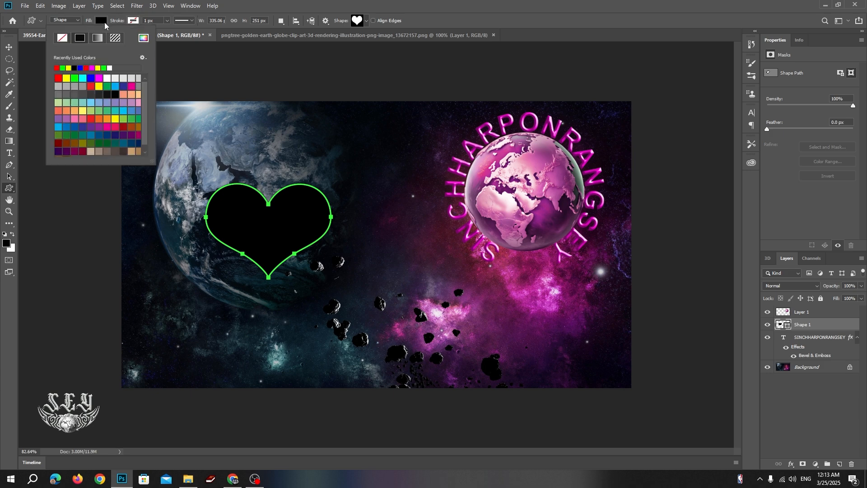
left_click(57, 78)
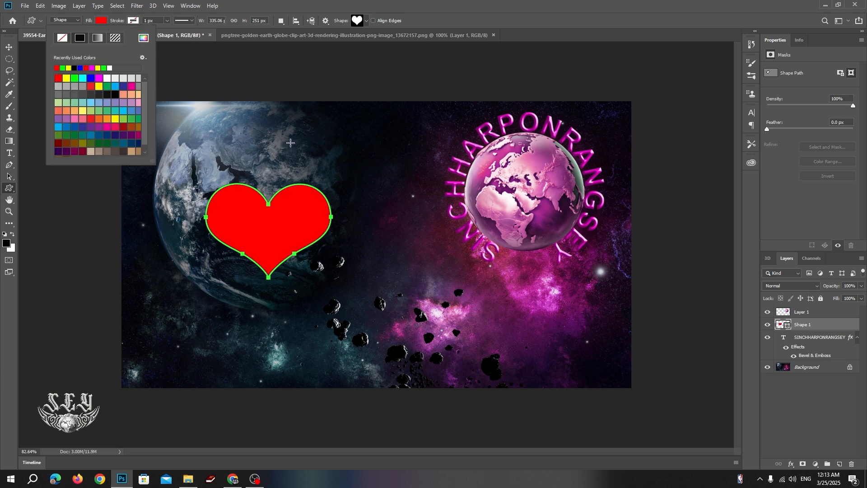
left_click(262, 6)
left_click(366, 20)
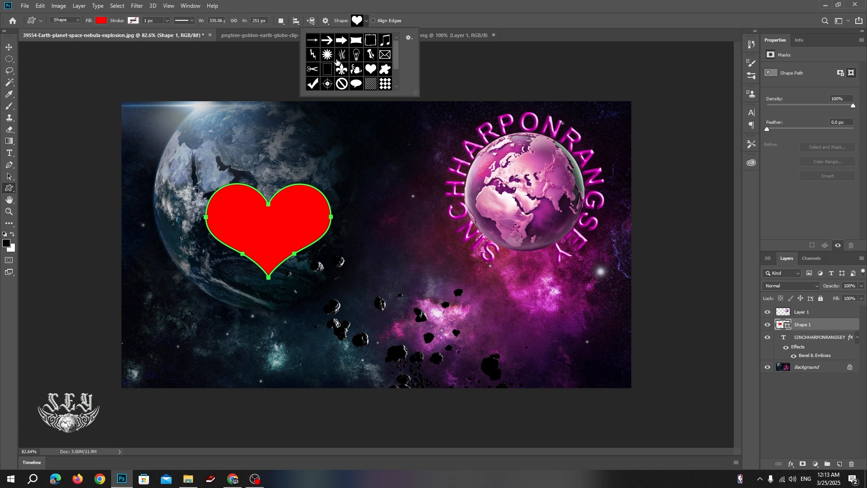
Draw a red music note among the asteroids and a check mark beside the heart.
left_click(383, 43)
left_click_drag(344, 275, 404, 319)
left_click(366, 21)
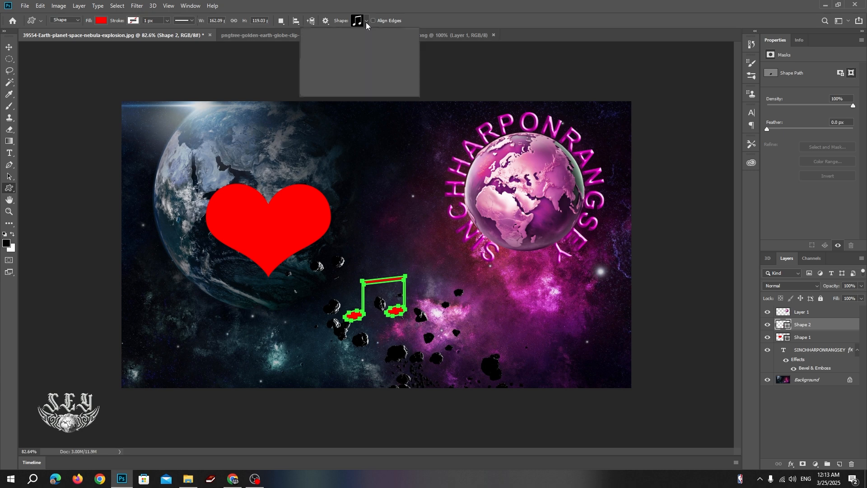
left_click(313, 83)
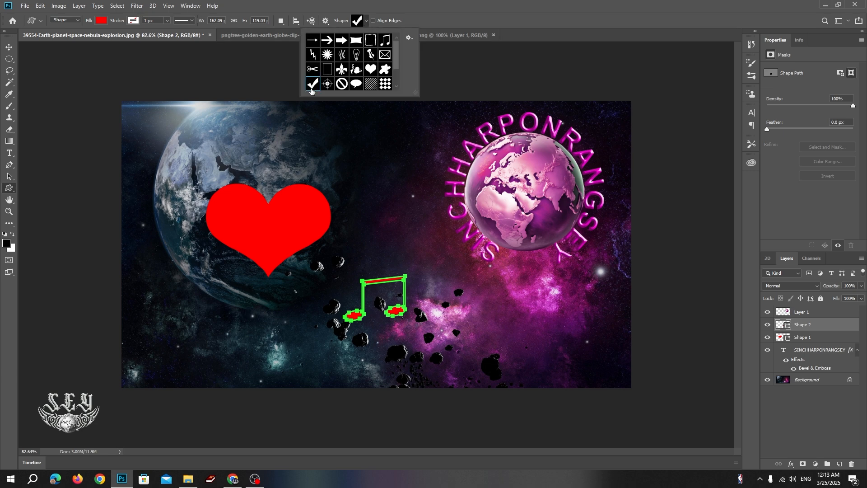
left_click(359, 226)
left_click_drag(350, 217, 393, 257)
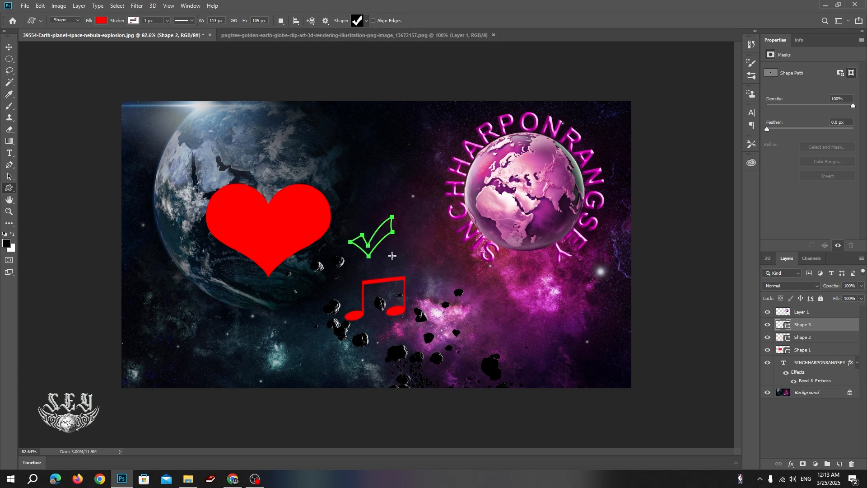
Add a red scissors shape above the check mark.
left_click(365, 23)
left_click(310, 71)
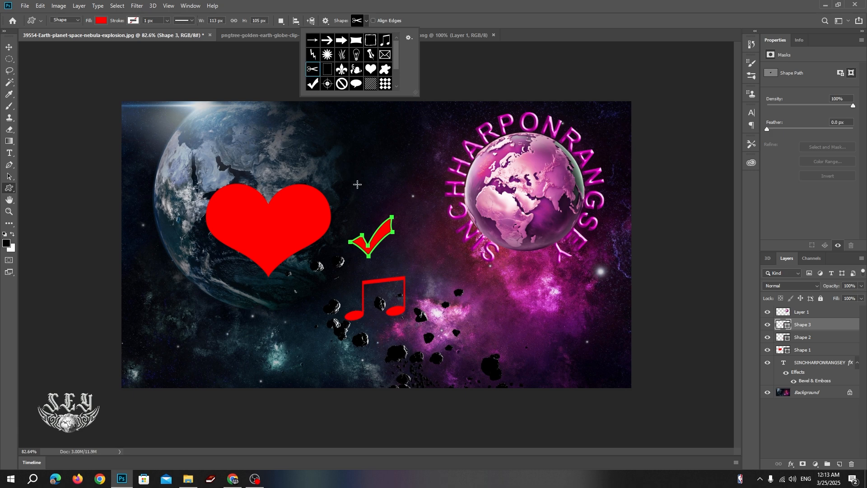
left_click(355, 184)
left_click_drag(356, 183, 404, 201)
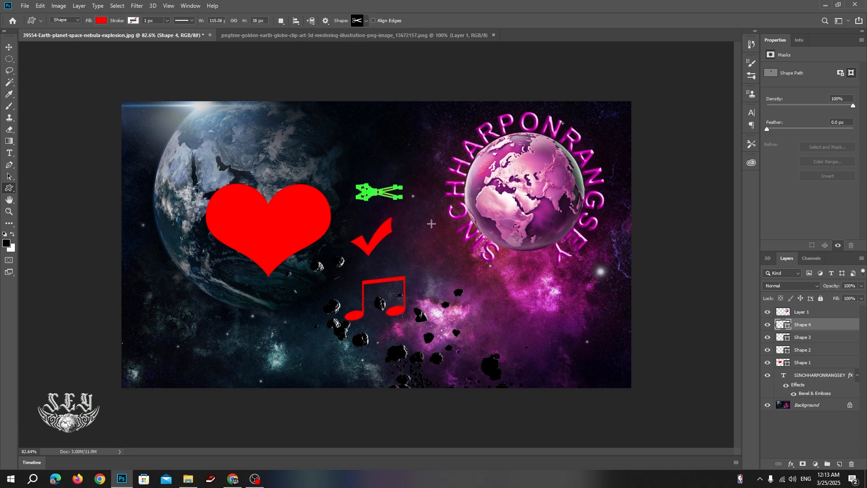
left_click(367, 21)
left_click(367, 21)
left_click(297, 23)
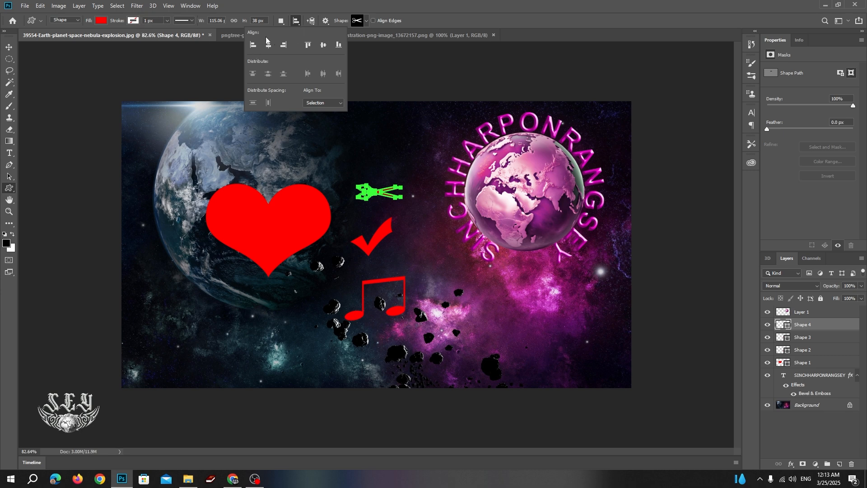
Set path outline thickness to 1 px, trying Light Blue before keeping the colour Green.
left_click(310, 4)
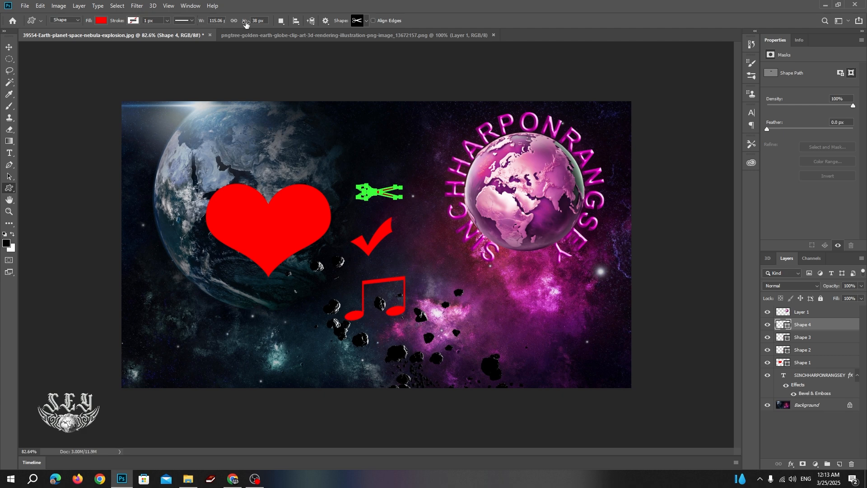
left_click(282, 21)
left_click(283, 23)
left_click(327, 23)
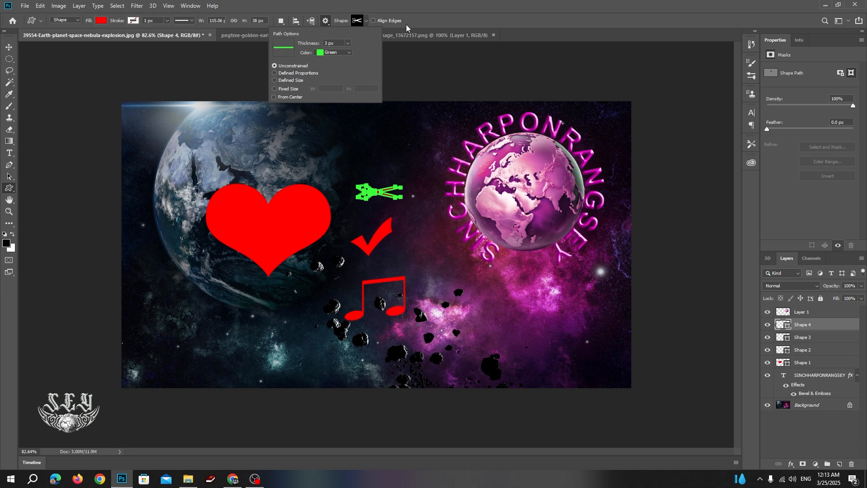
left_click(347, 43)
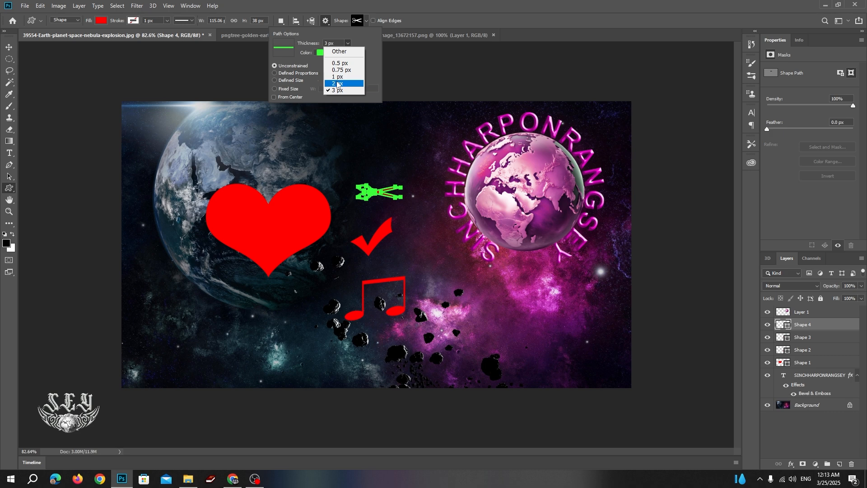
left_click(338, 77)
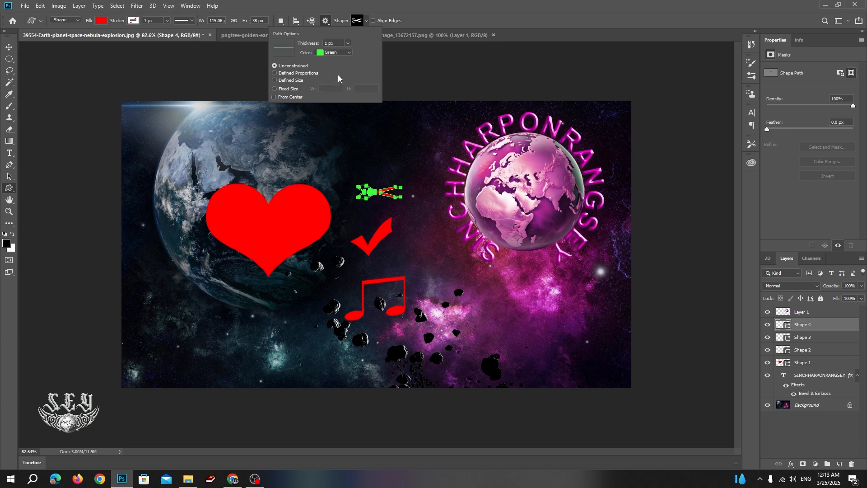
left_click(349, 53)
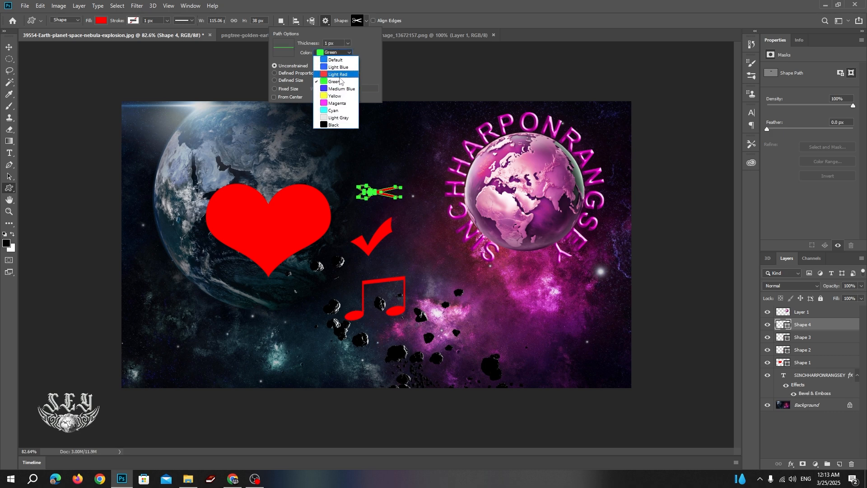
left_click(341, 67)
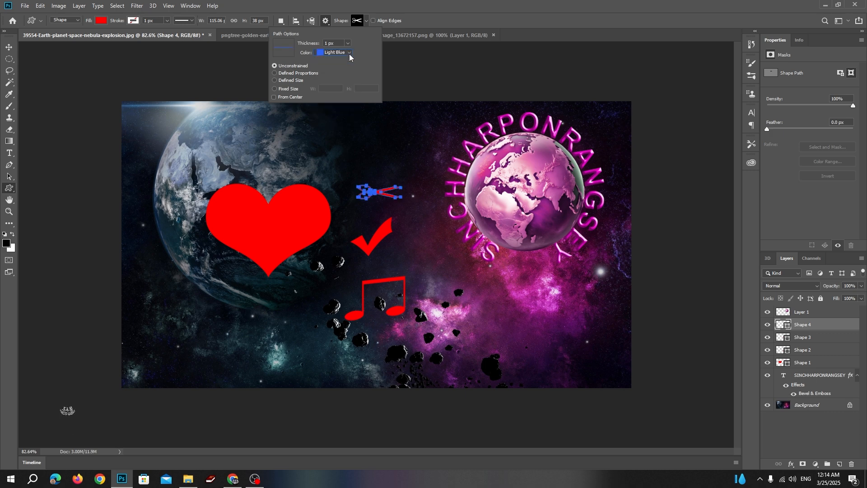
left_click(349, 54)
left_click(349, 53)
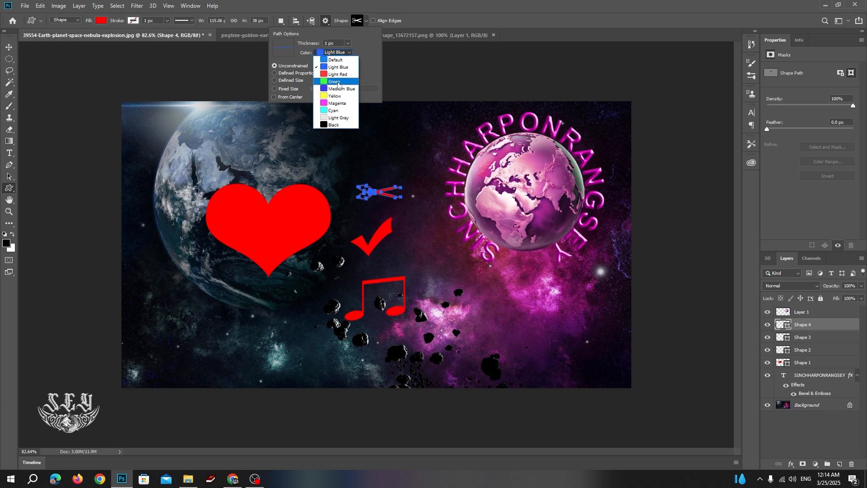
left_click(335, 68)
left_click(419, 8)
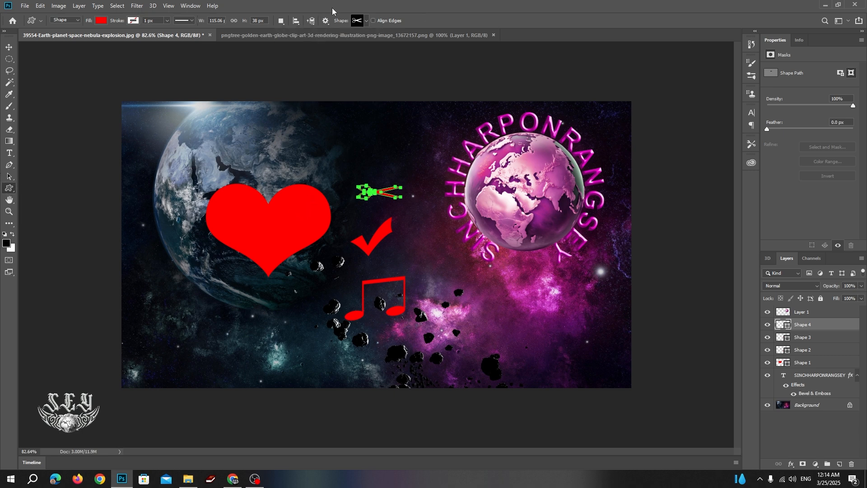
Delete the scissors, check mark and music note shapes, then move the red heart lower right.
right_click(8, 193)
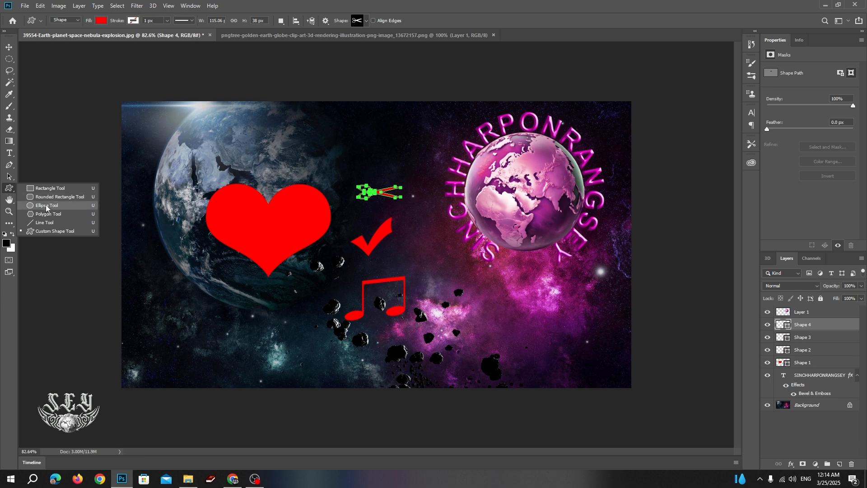
left_click(11, 178)
left_click(11, 178)
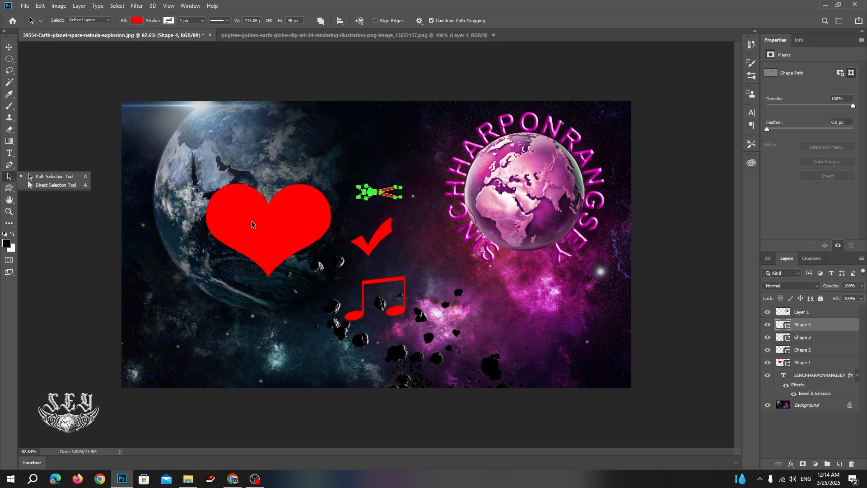
left_click(277, 239)
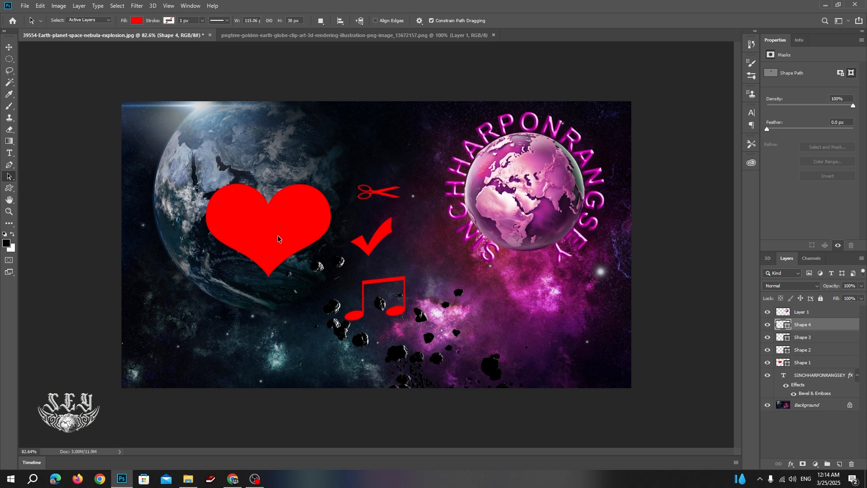
key("Delete")
key("Delete")
key("Delete")
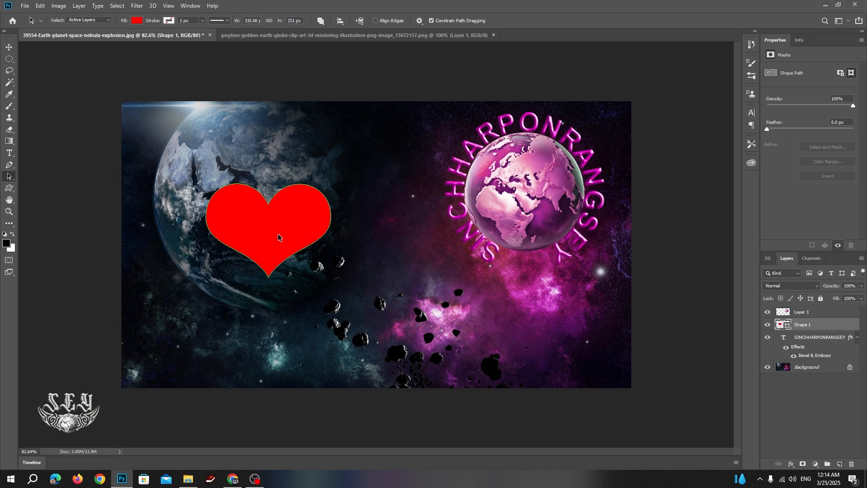
left_click_drag(277, 236, 313, 280)
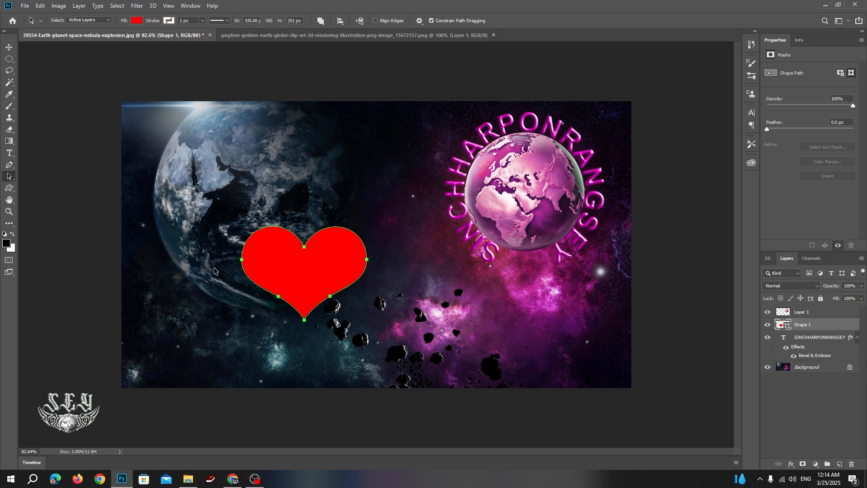
Apply Bevel & Emboss to the red heart with Depth raised to 740% for a puffed 3D look.
right_click(9, 176)
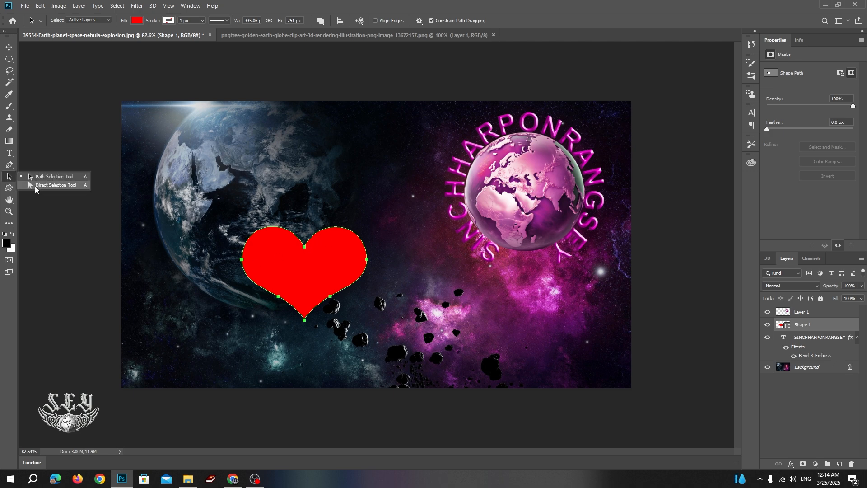
left_click(10, 202)
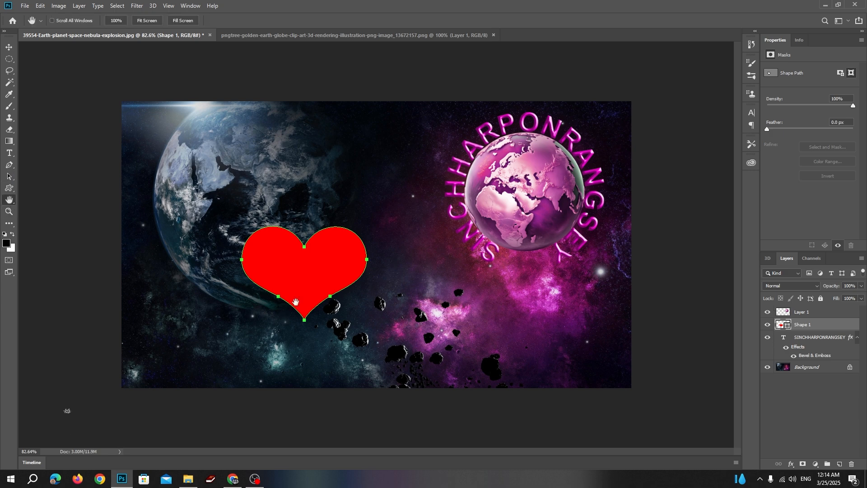
left_click(791, 465)
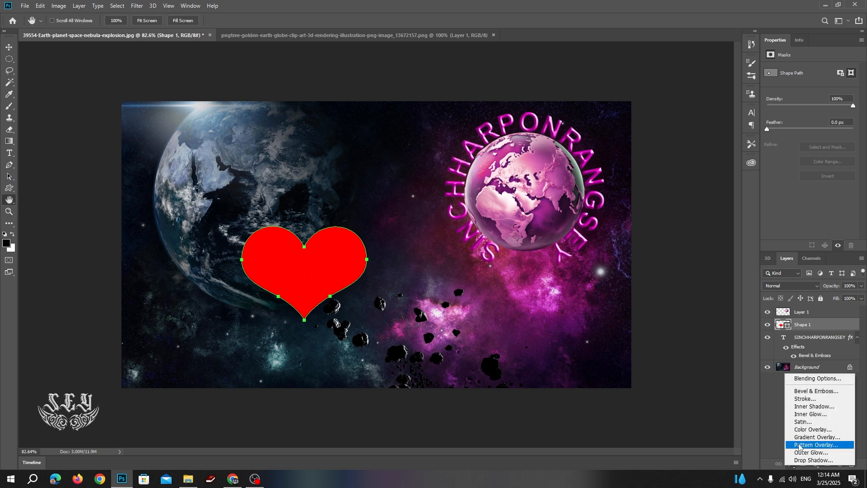
left_click(805, 395)
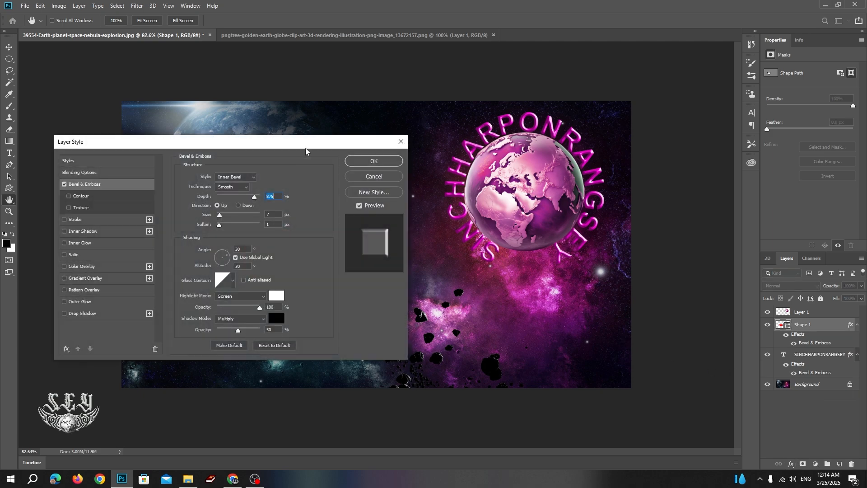
left_click_drag(305, 148, 704, 194)
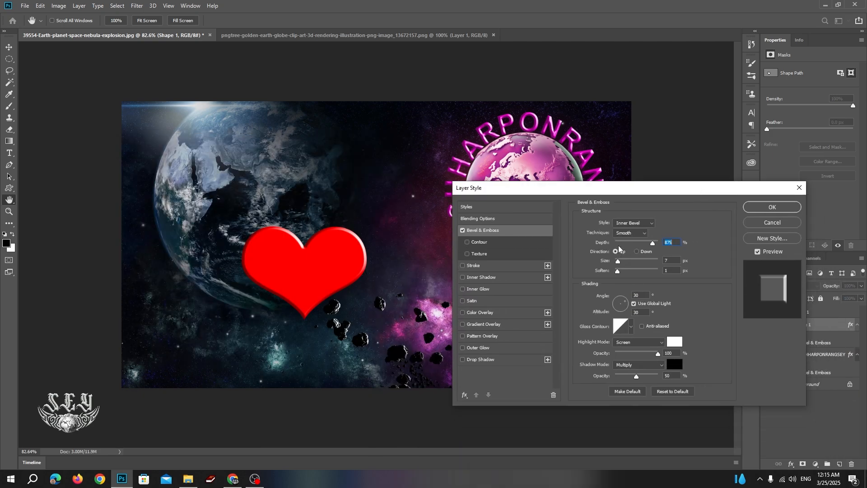
left_click_drag(654, 245, 624, 263)
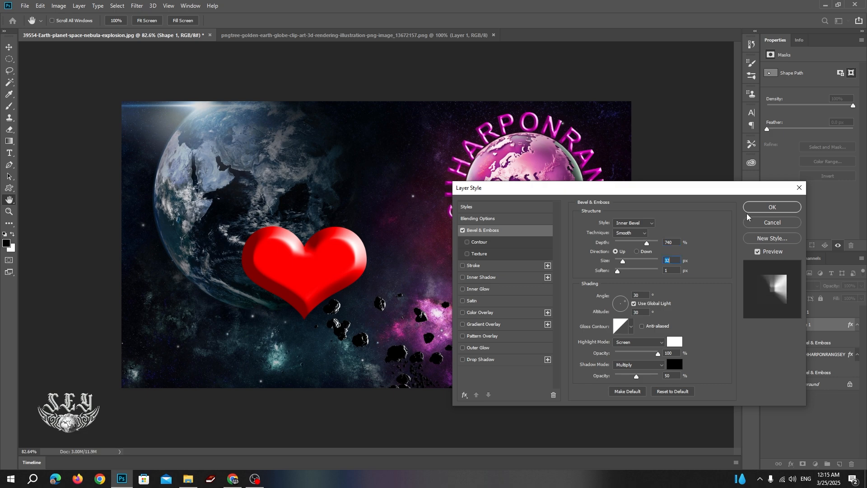
left_click(773, 207)
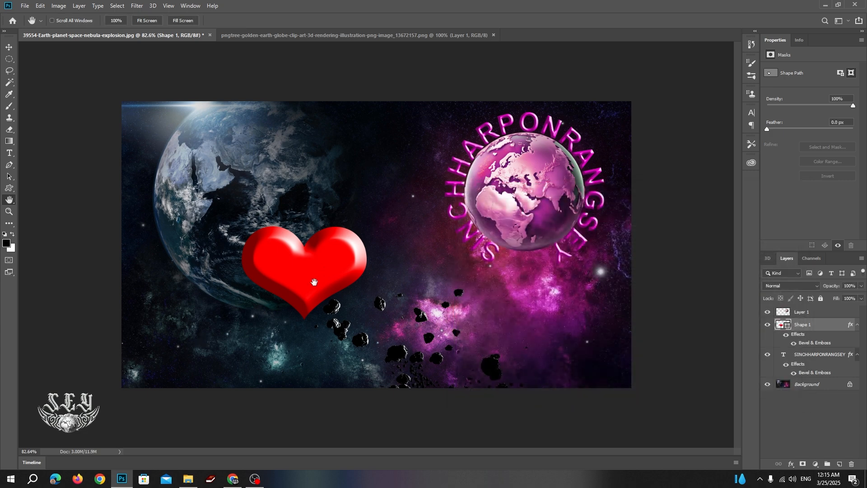
Scale the bevelled heart to about 45% and nudge it just under the pink globe.
key("ctrl+t")
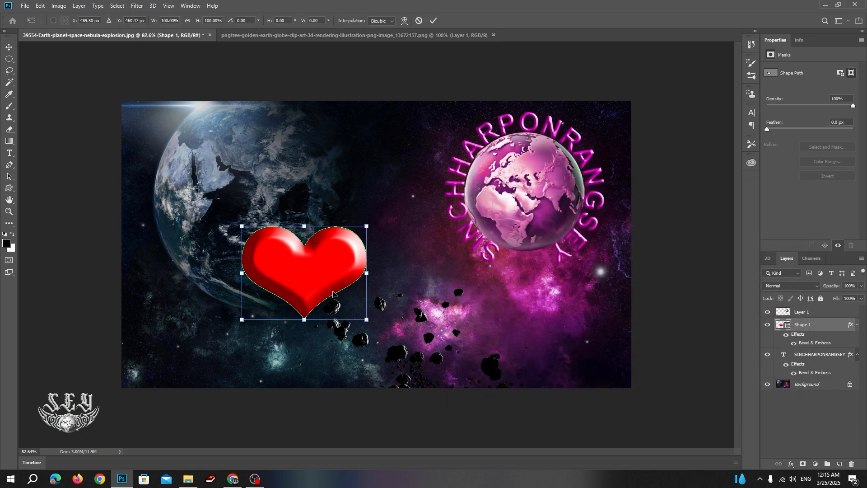
left_click_drag(367, 320, 528, 289)
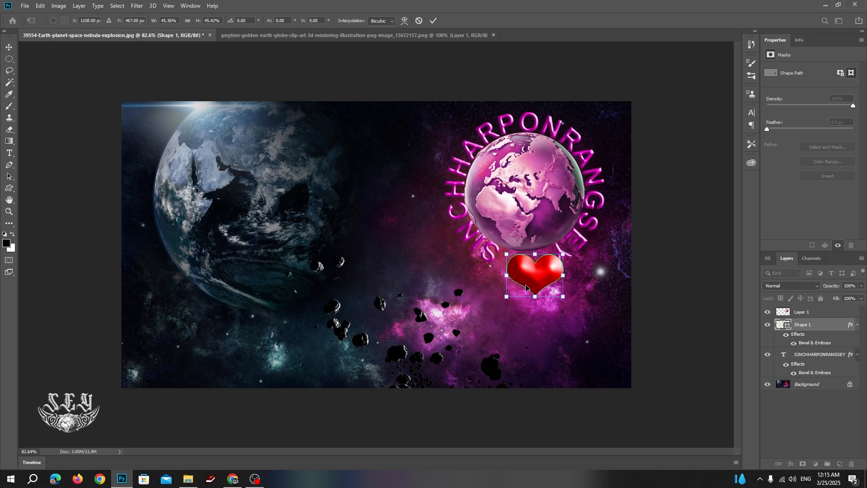
key("shift+Left")
key("shift+Left")
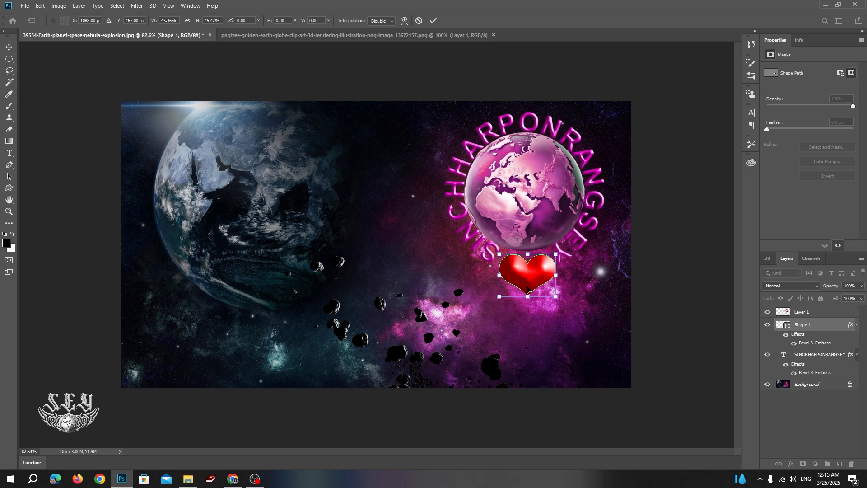
key("Return")
key("space")
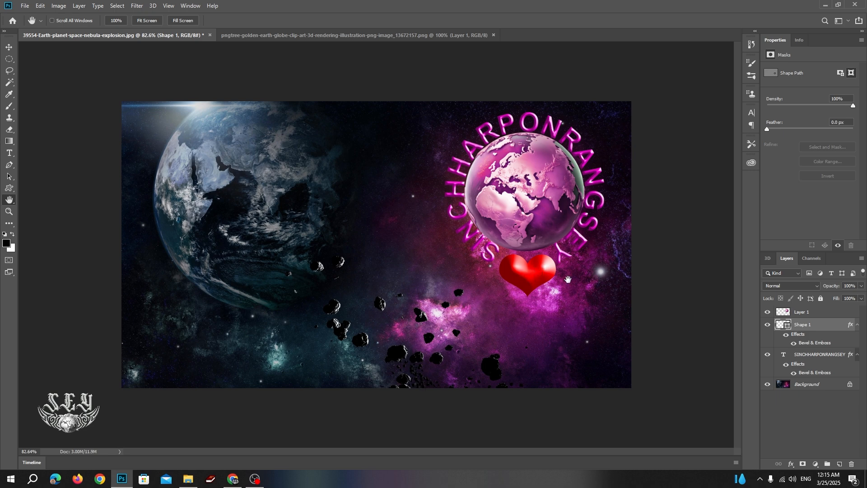
key("v")
mouse_move(528, 280)
left_mouse_down()
mouse_move(515, 283)
mouse_move(527, 281)
left_mouse_up()
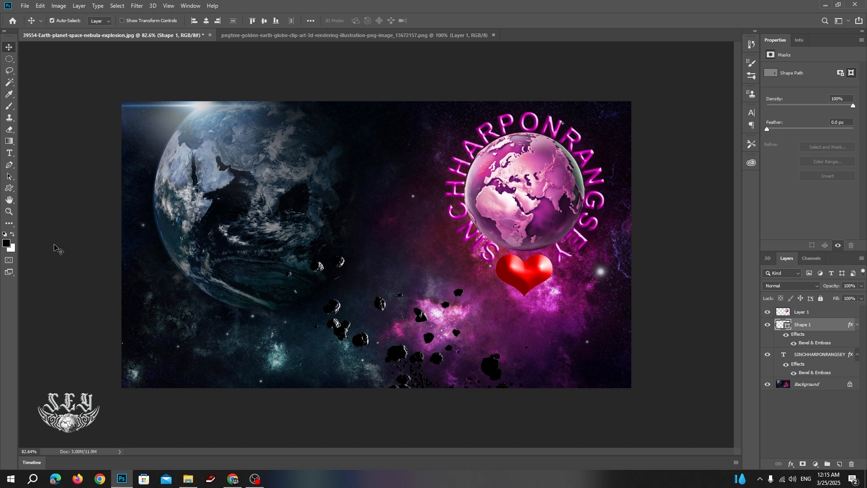